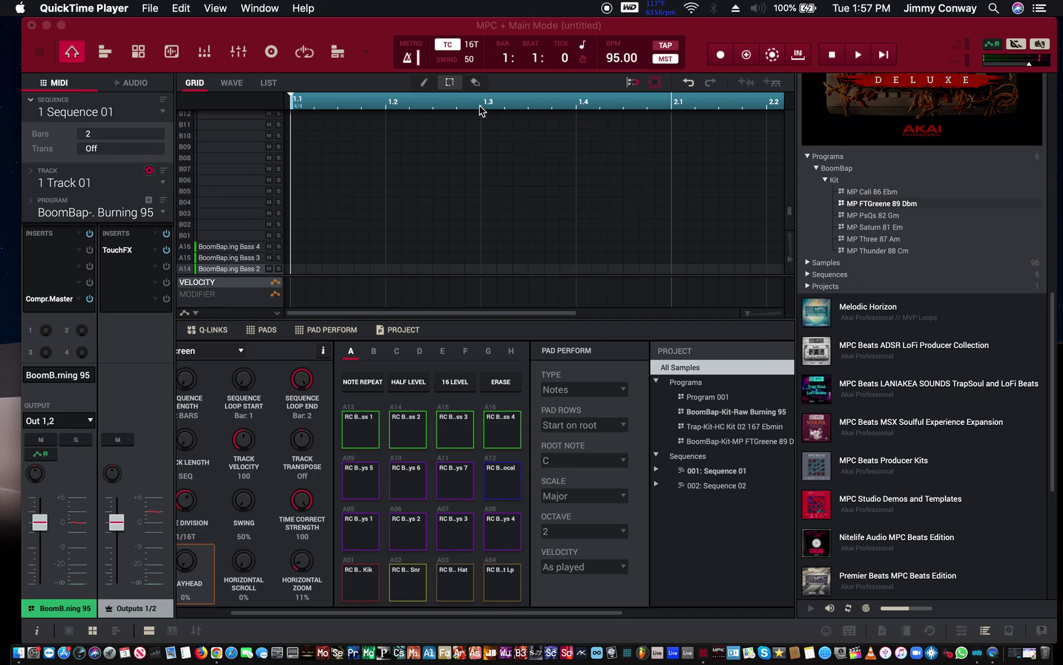
Step: Adjust the metronome's volume level
scroll(864, 177, up, 10)
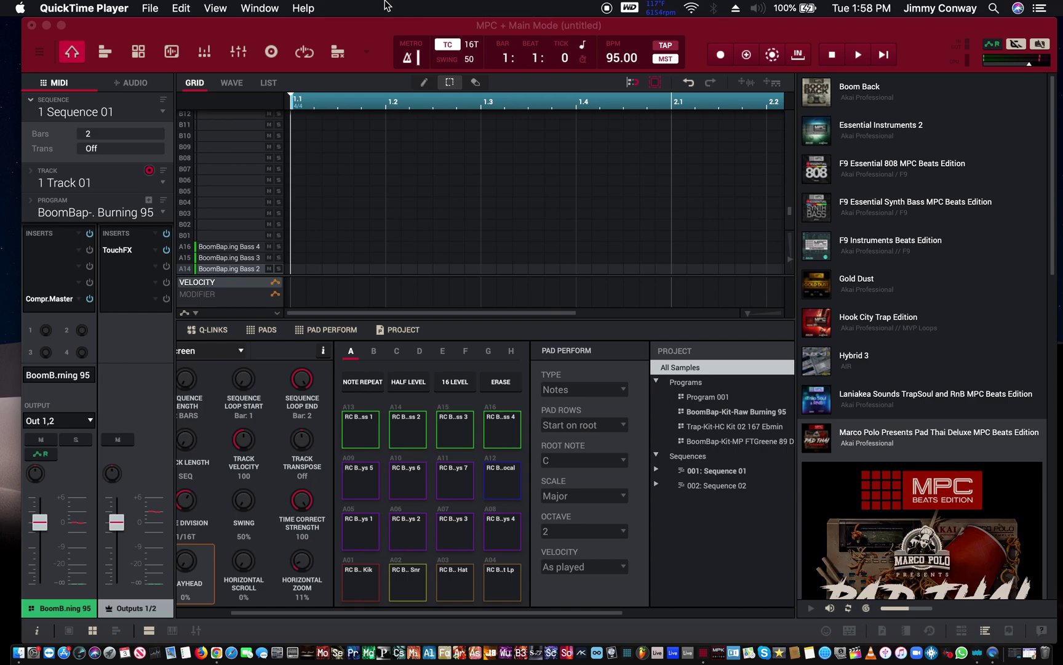
click(408, 62)
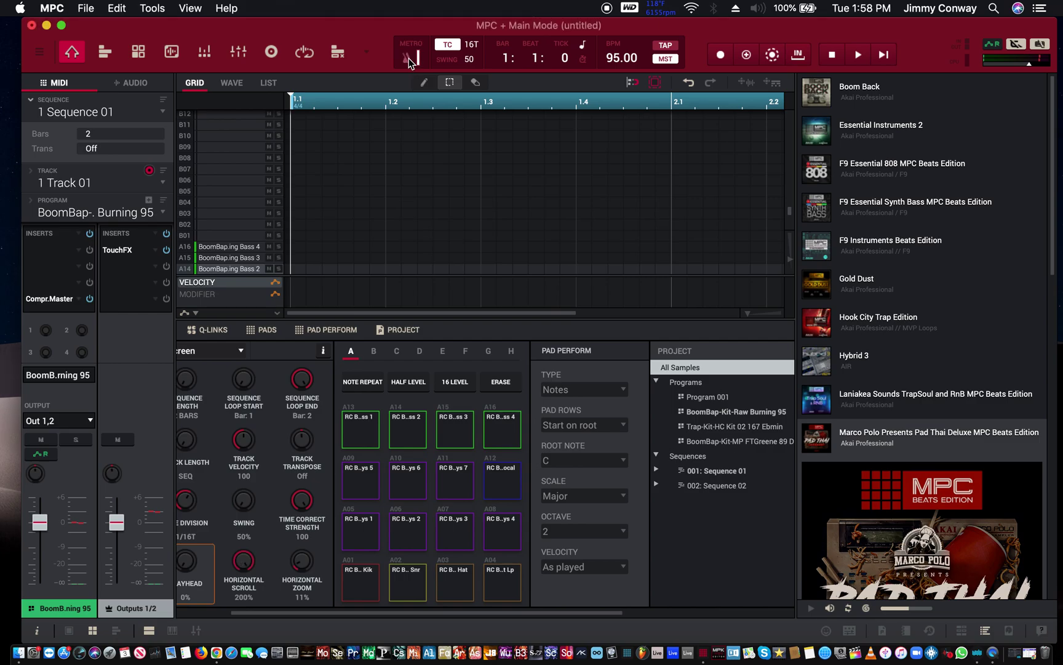
drag(419, 57, 422, 32)
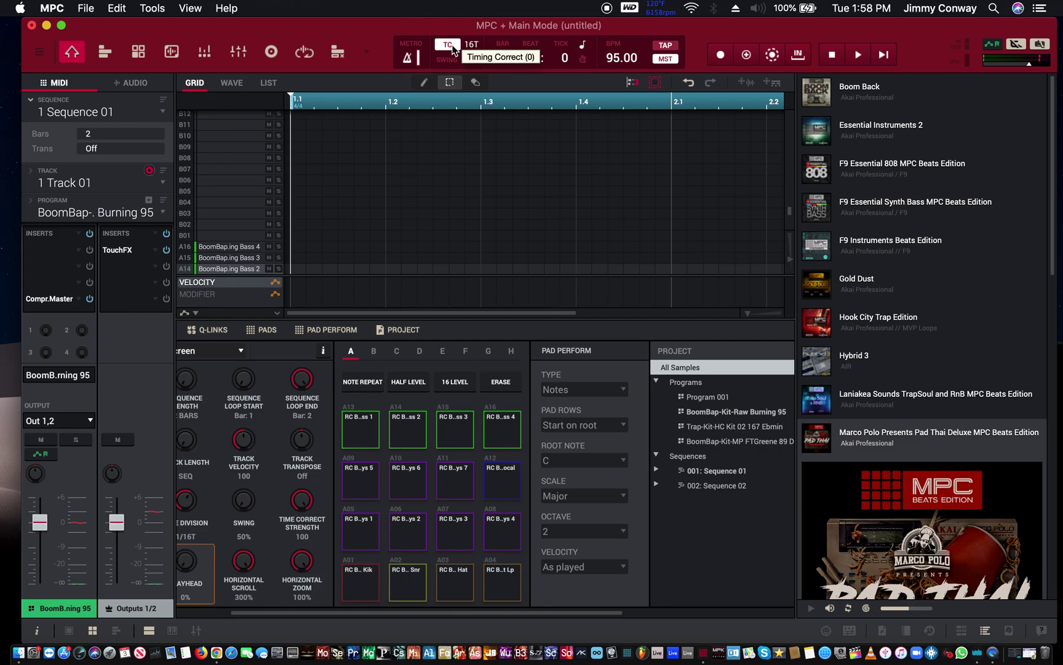
Step: Leave the timing resolution at 16T and raise swing from 50 to 75%
click(471, 44)
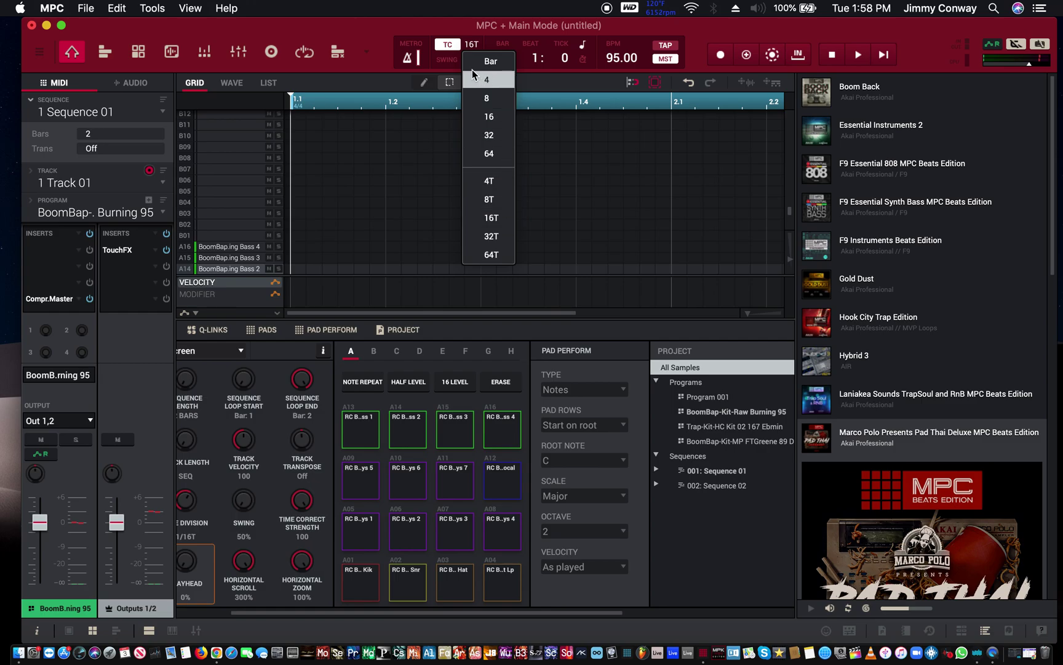
click(445, 60)
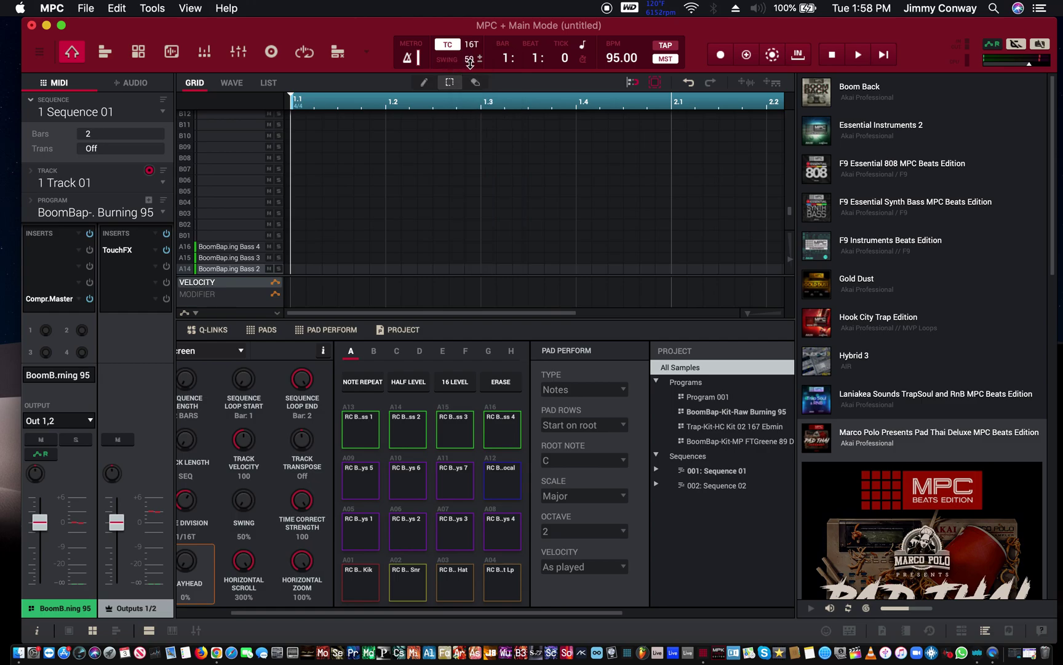
click(470, 61)
drag(470, 61, 485, 157)
Step: Toggle the counter display, tap a tempo, and switch tempo from MST to SEQ (93.04 BPM)
click(582, 59)
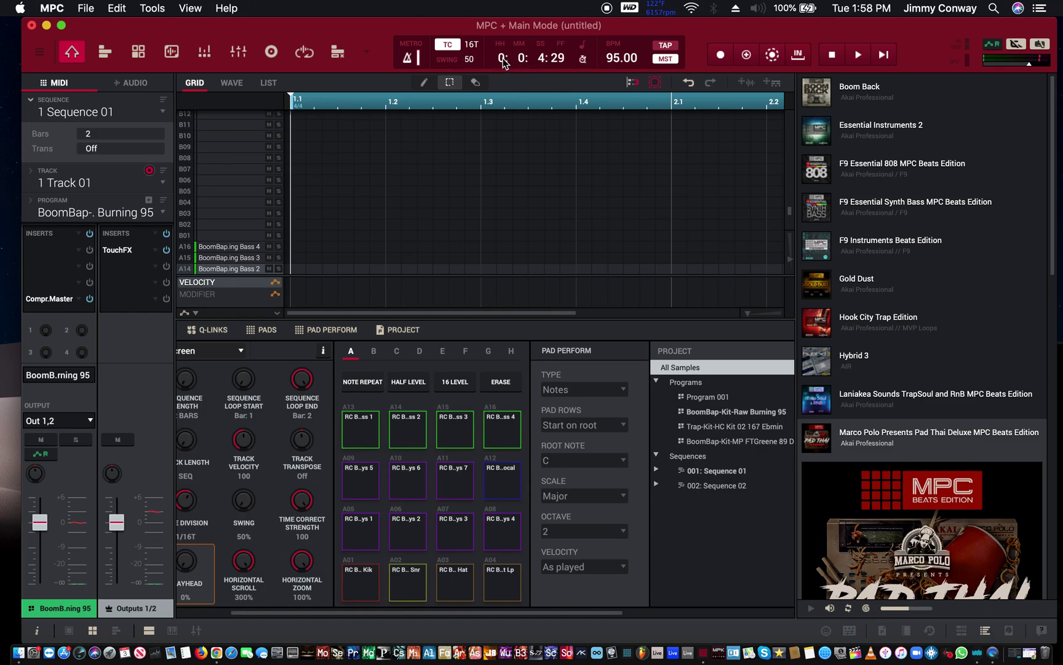
click(583, 55)
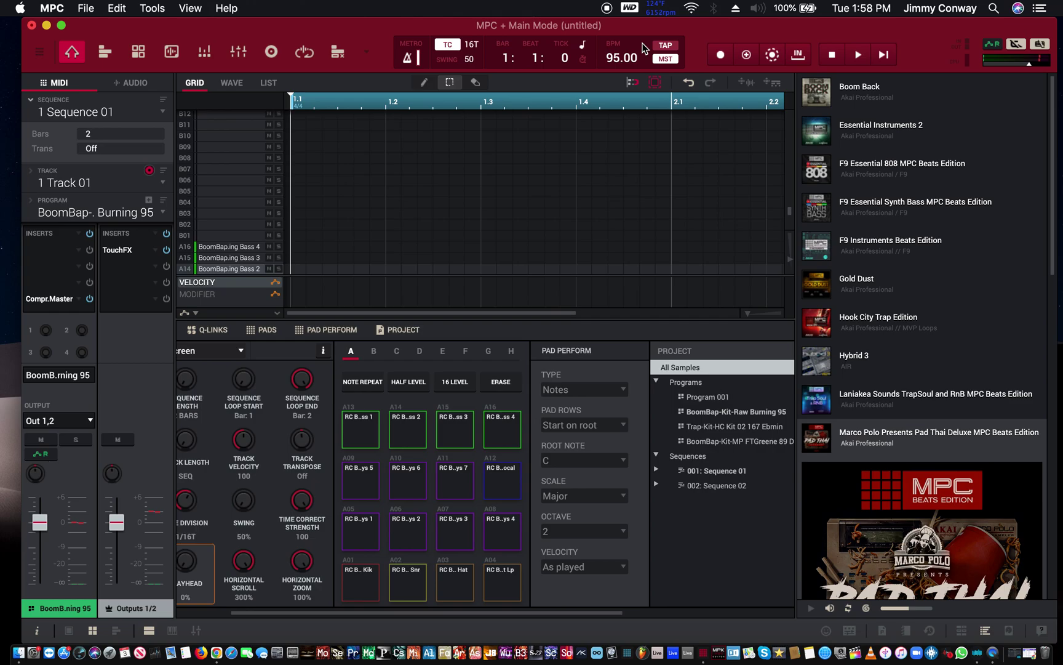
key(t)
key(t)
key(t)
key(t)
key(t)
key(t)
key(t)
key(t)
key(t)
key(t)
key(t)
key(t)
key(t)
key(t)
key(t)
key(t)
key(t)
key(t)
key(t)
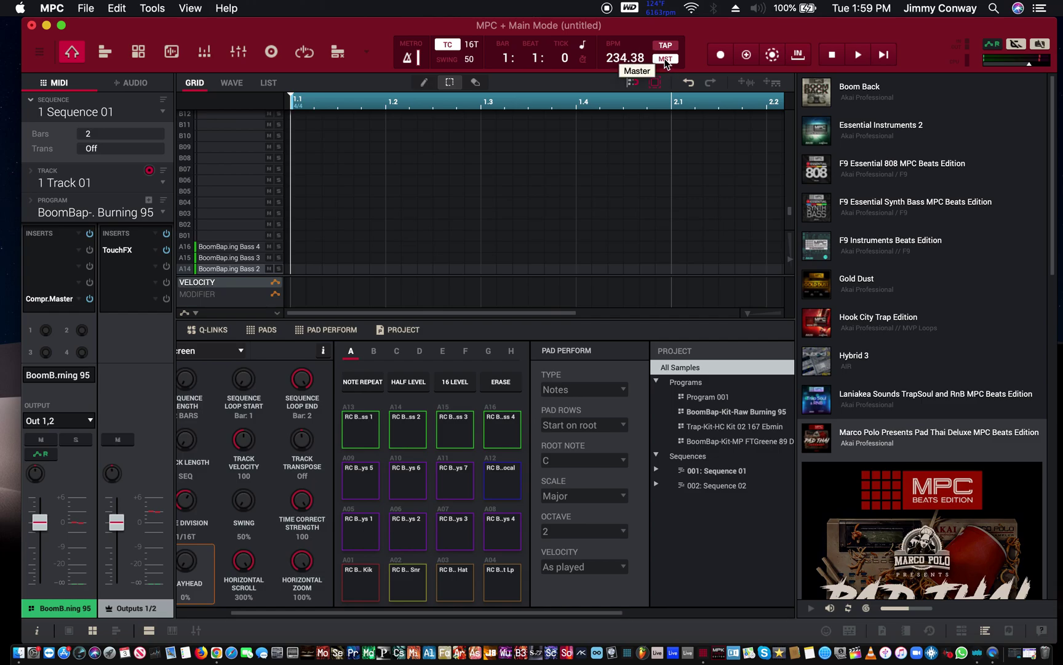
click(666, 59)
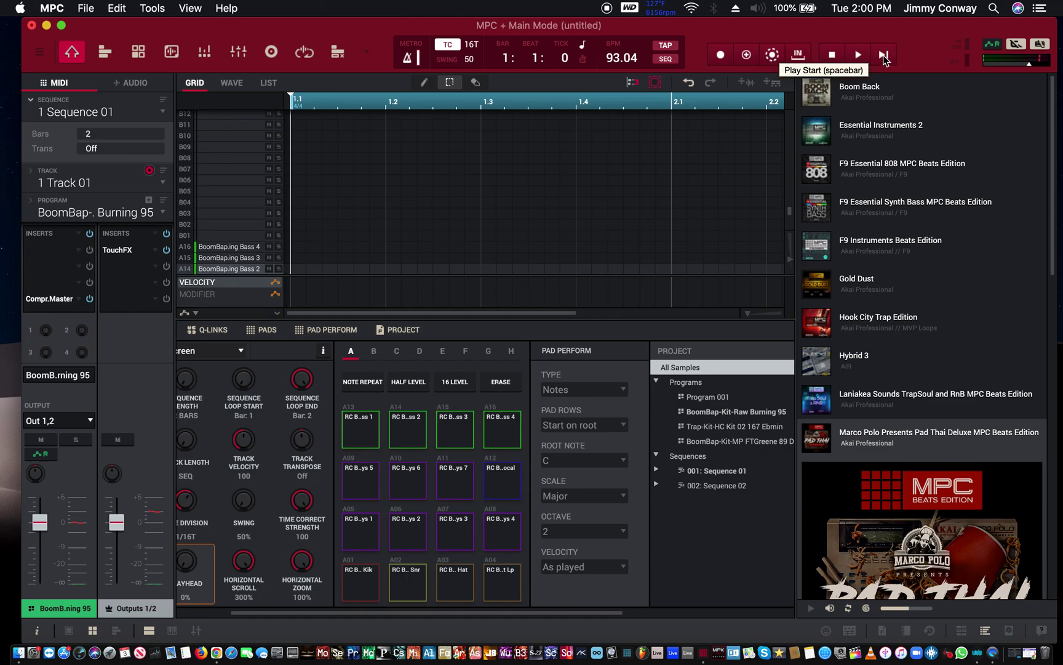
Step: Play and stop the sequence twice, then restart it from the beginning and stop
click(883, 54)
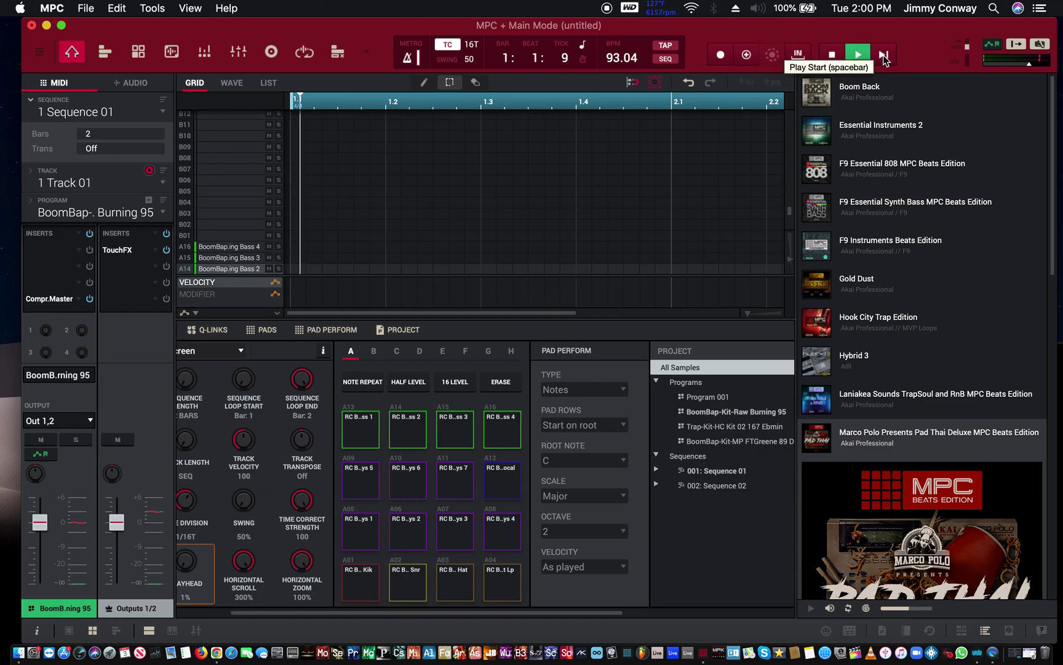
click(834, 55)
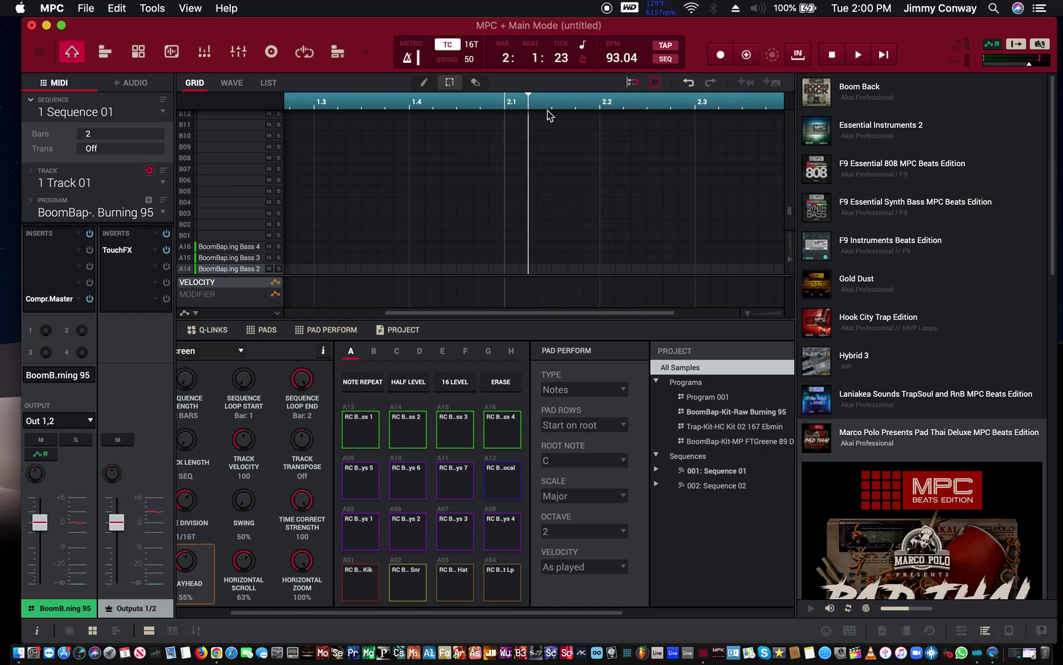
click(860, 56)
click(832, 54)
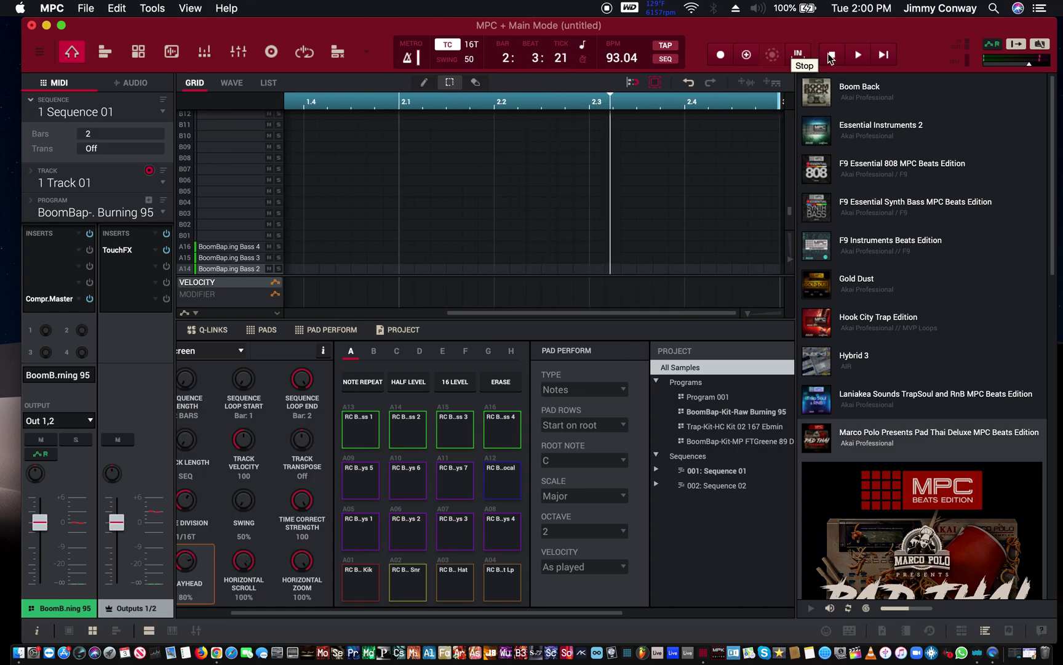
click(884, 57)
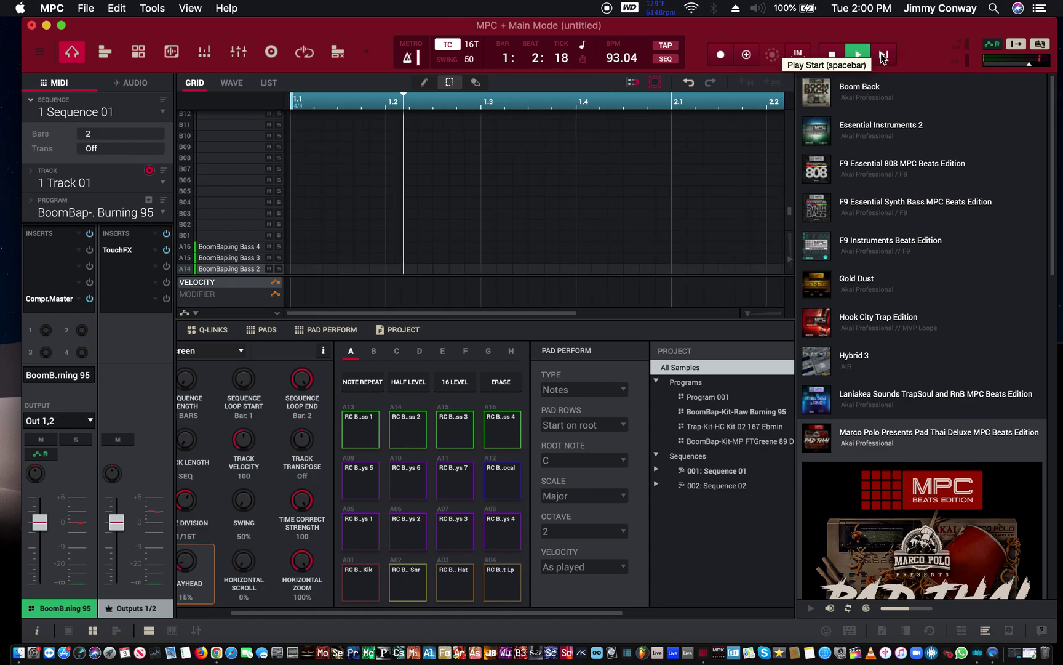
click(829, 45)
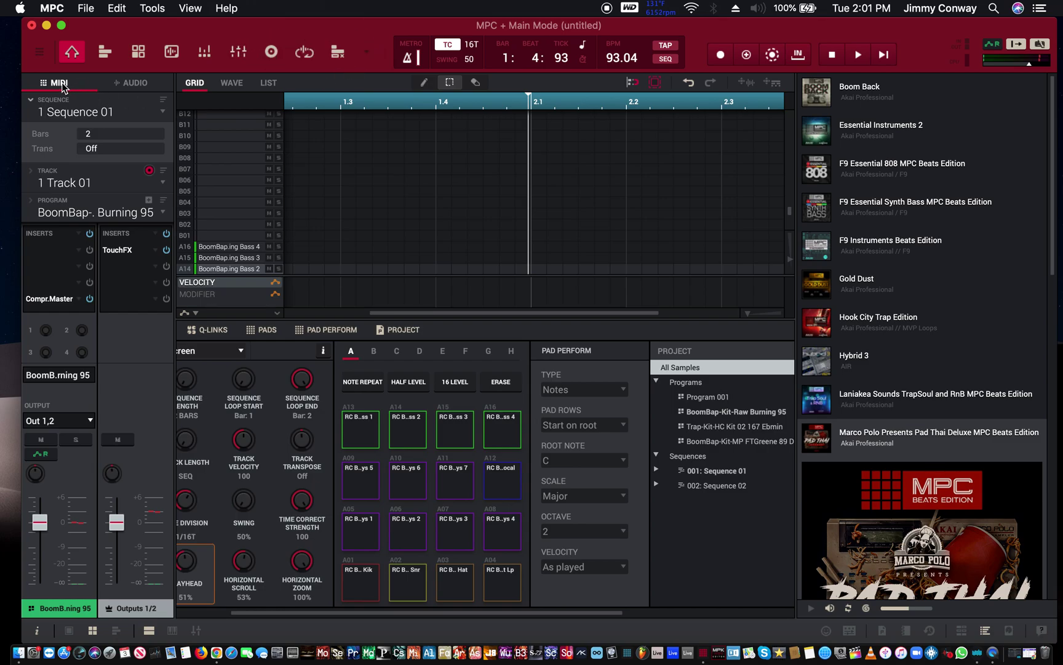
Step: Switch between the audio and MIDI views, ending on audio track Audio 001
click(133, 83)
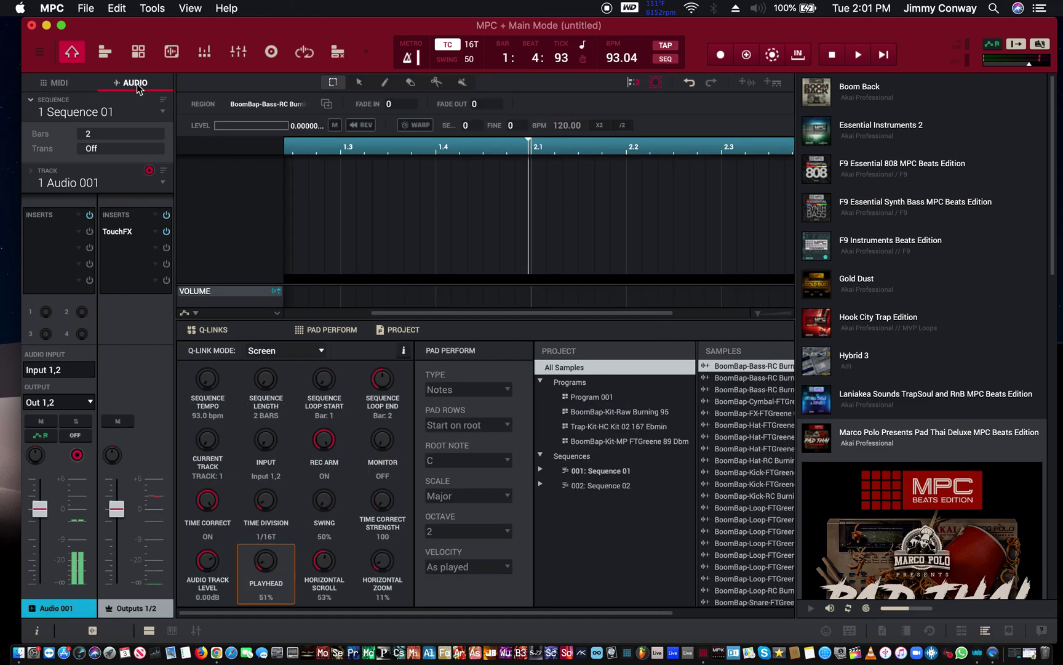
click(58, 83)
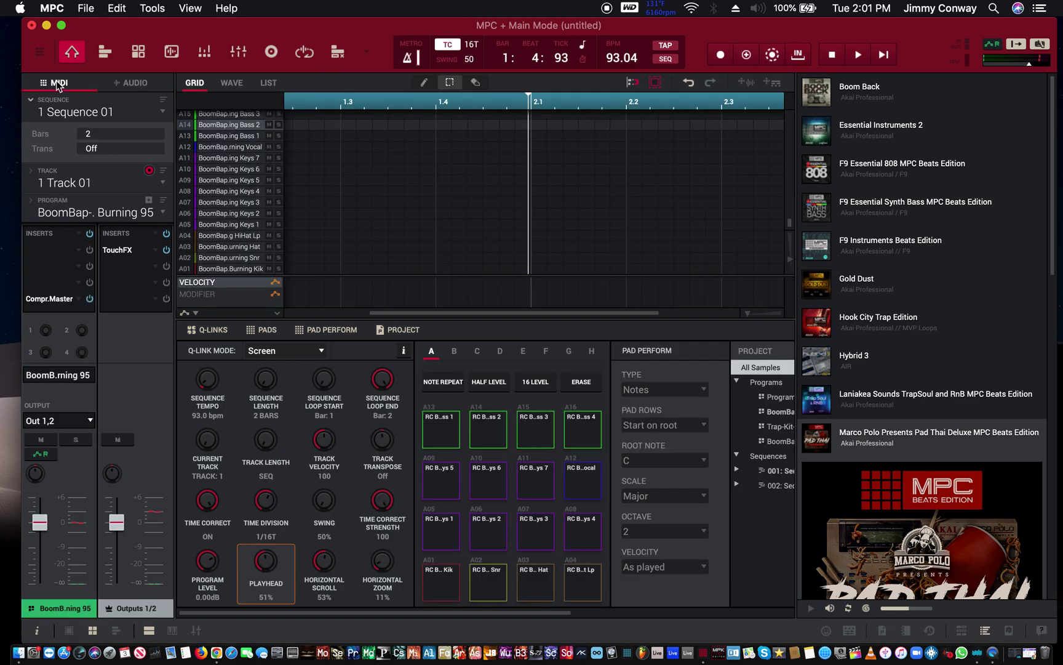
click(131, 83)
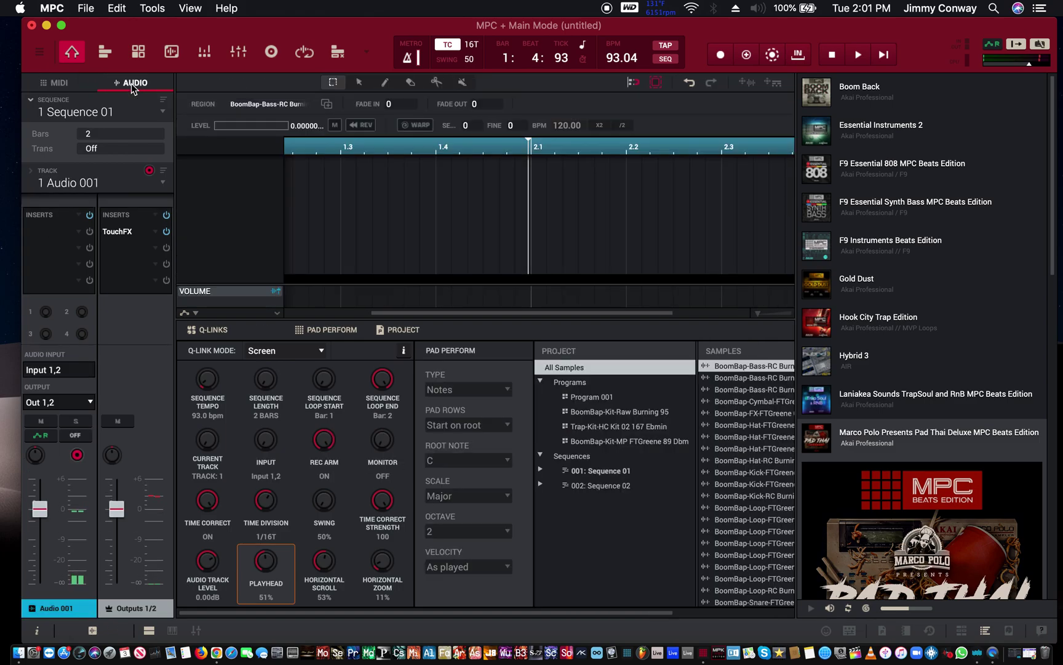
Step: Browse the sequence list and Sequence field, arm recording, and stay on Sequence 01
click(119, 120)
click(116, 111)
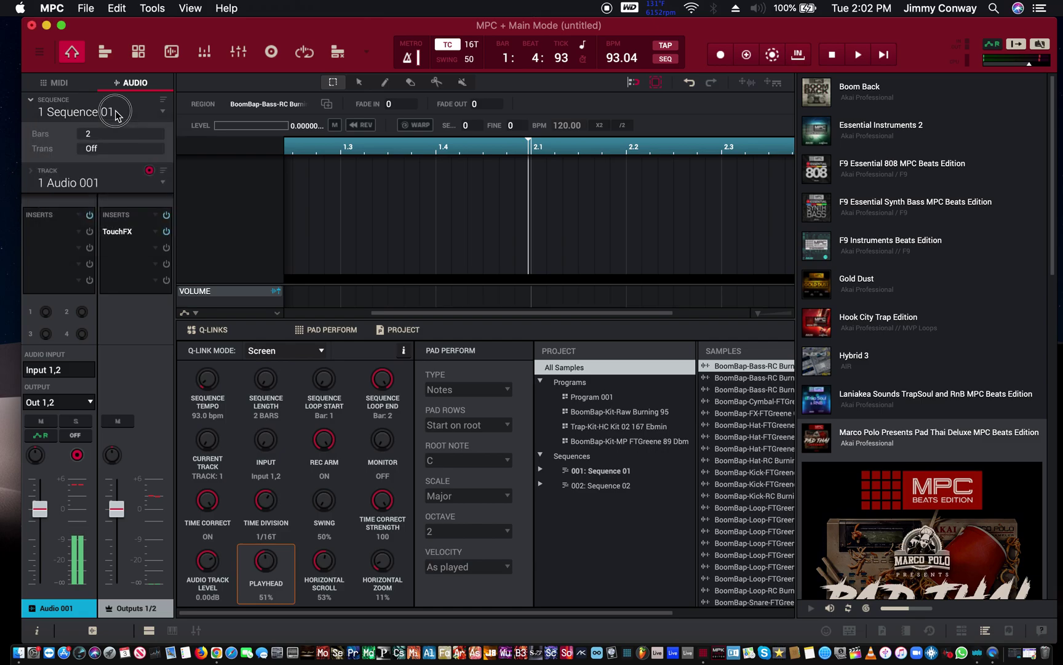
click(116, 111)
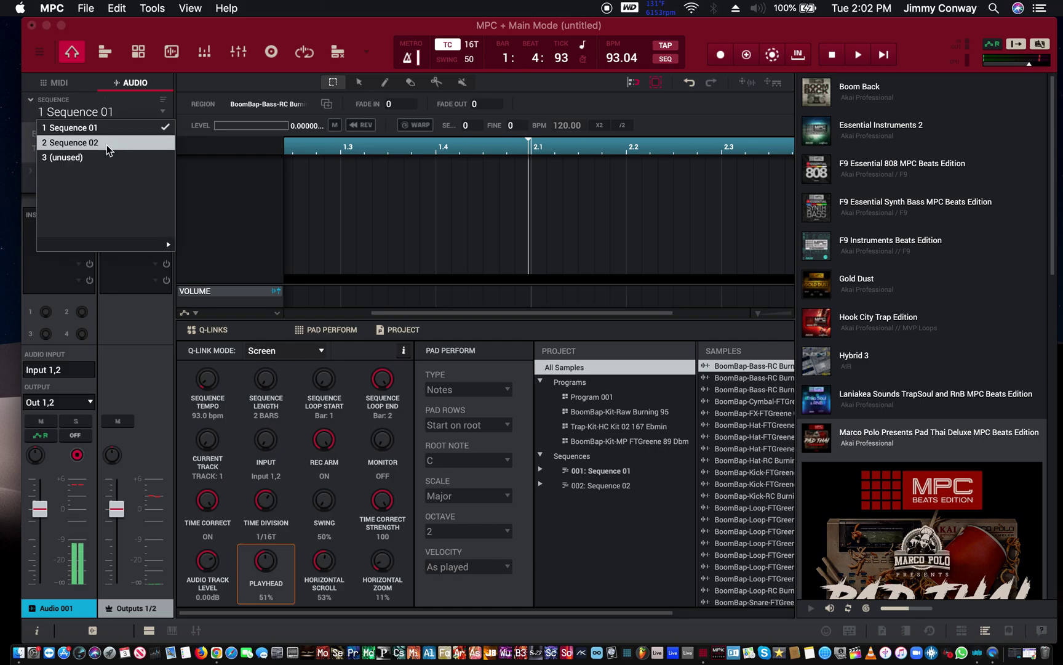
click(116, 113)
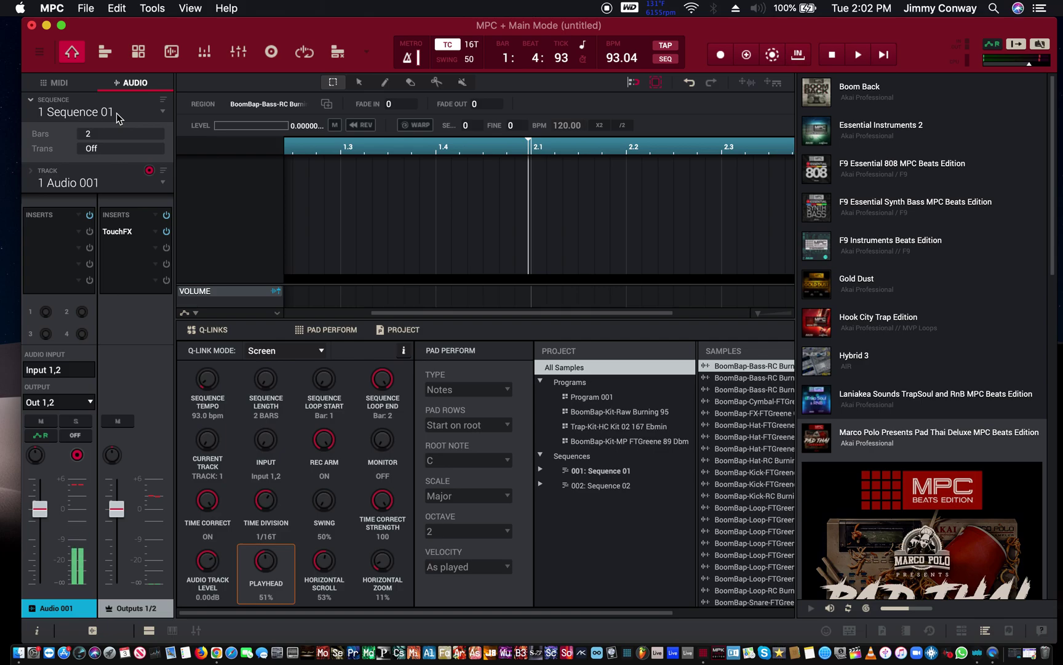
key(r)
scroll(117, 113, up, 1)
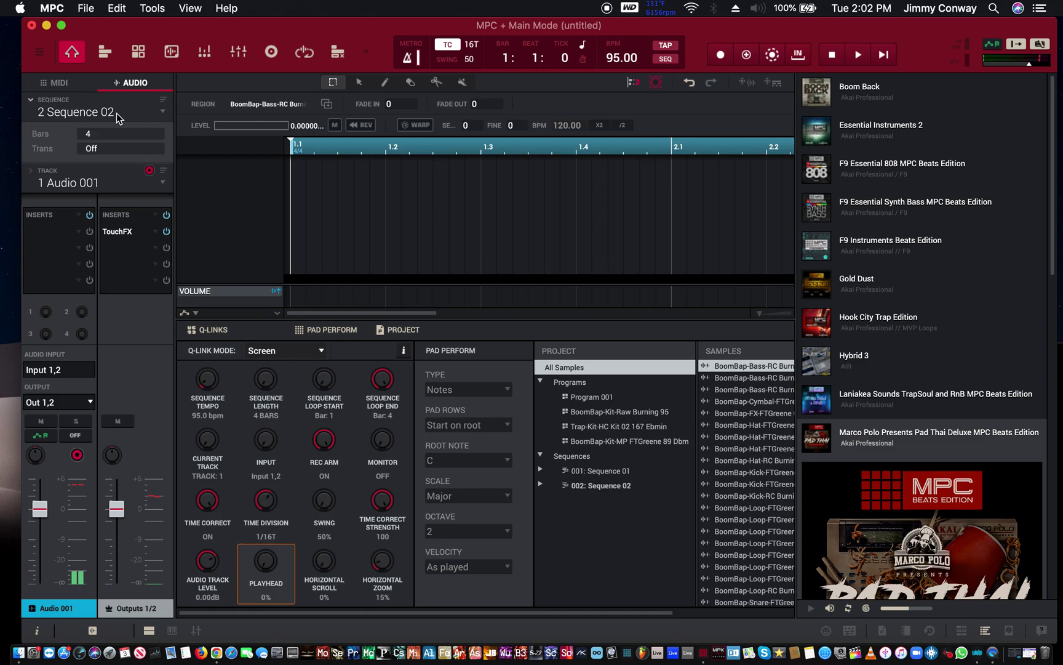
scroll(117, 113, up, 5)
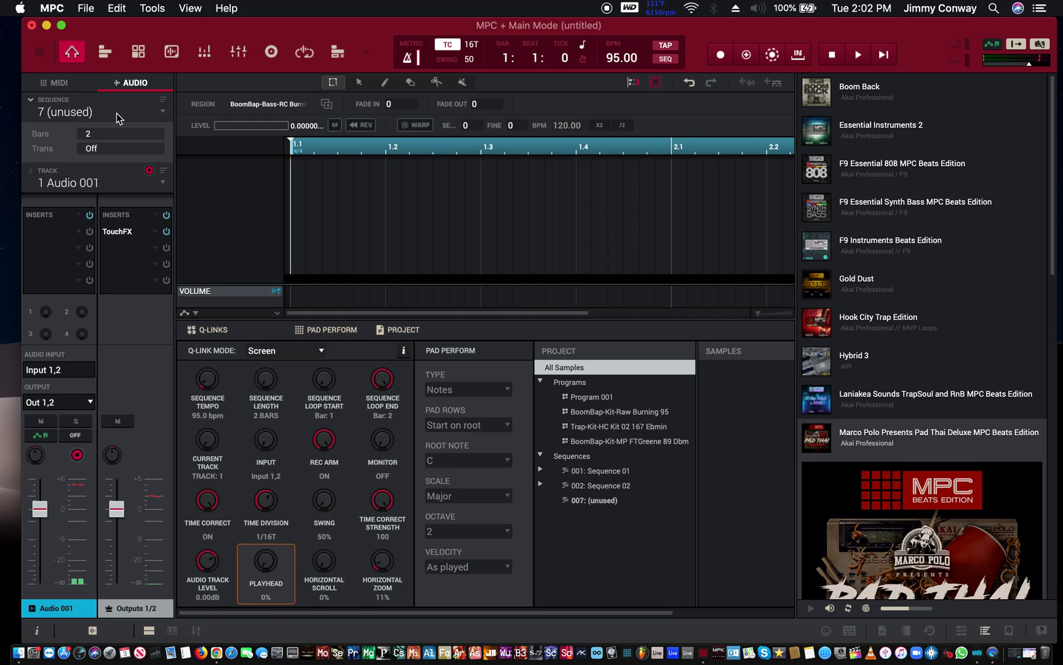
scroll(116, 114, up, 4)
scroll(116, 113, down, 10)
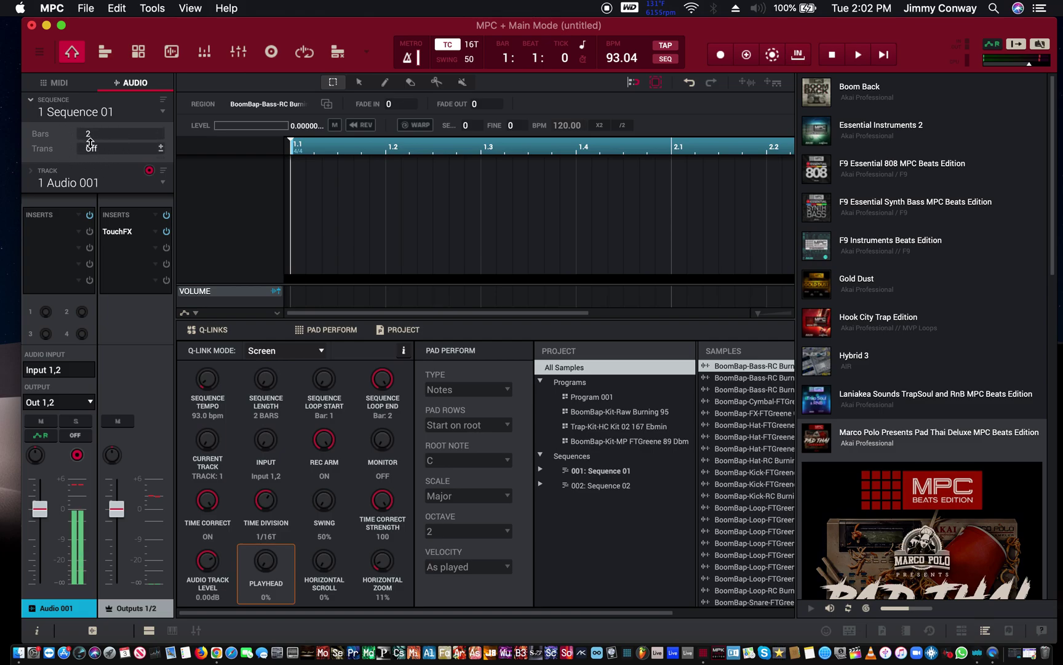
Step: Return to the MIDI view and add the BPM and Loop rows to the sequence panel
click(59, 83)
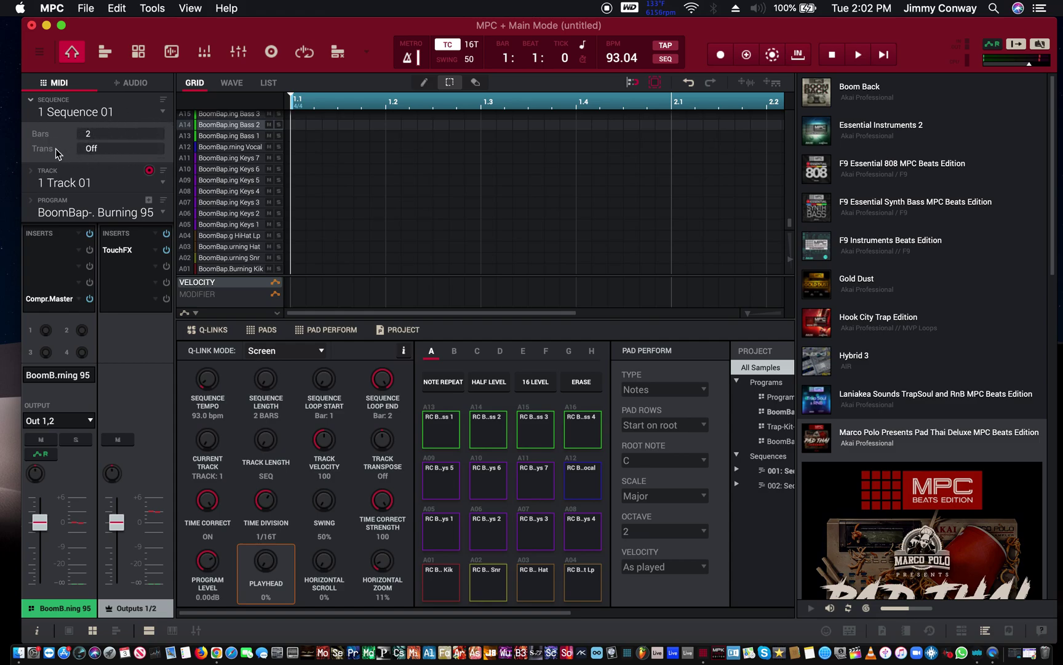
click(162, 102)
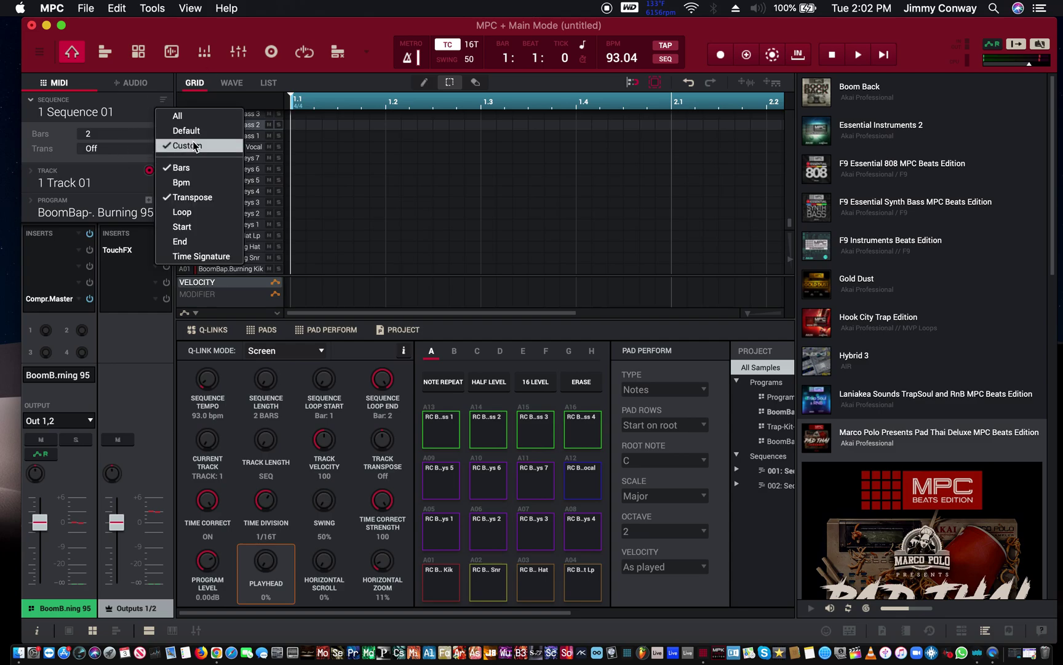
click(194, 186)
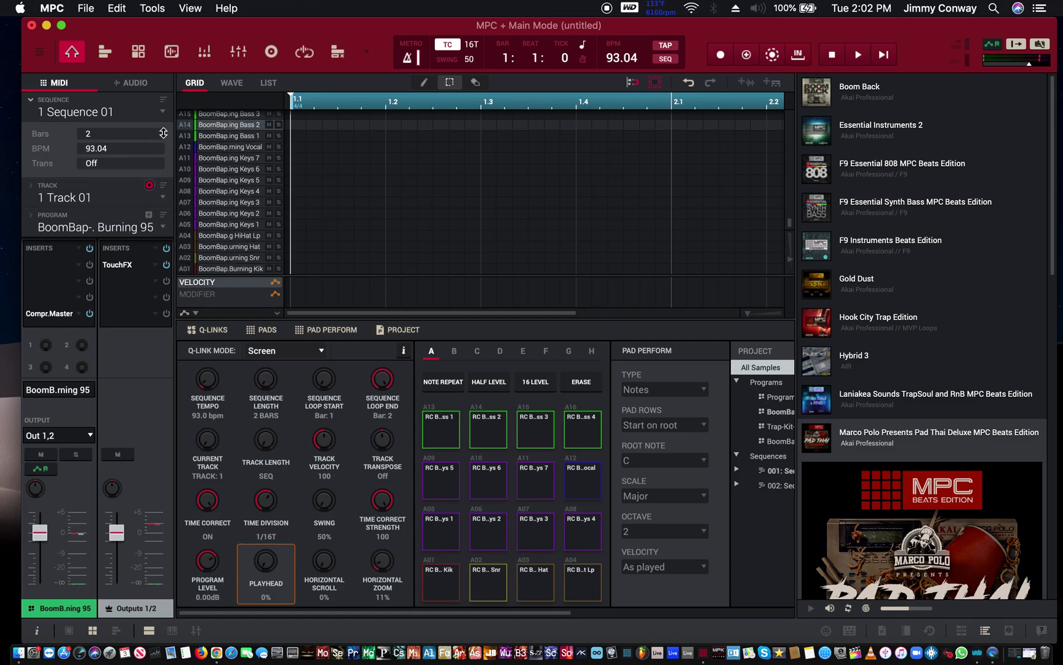
click(163, 102)
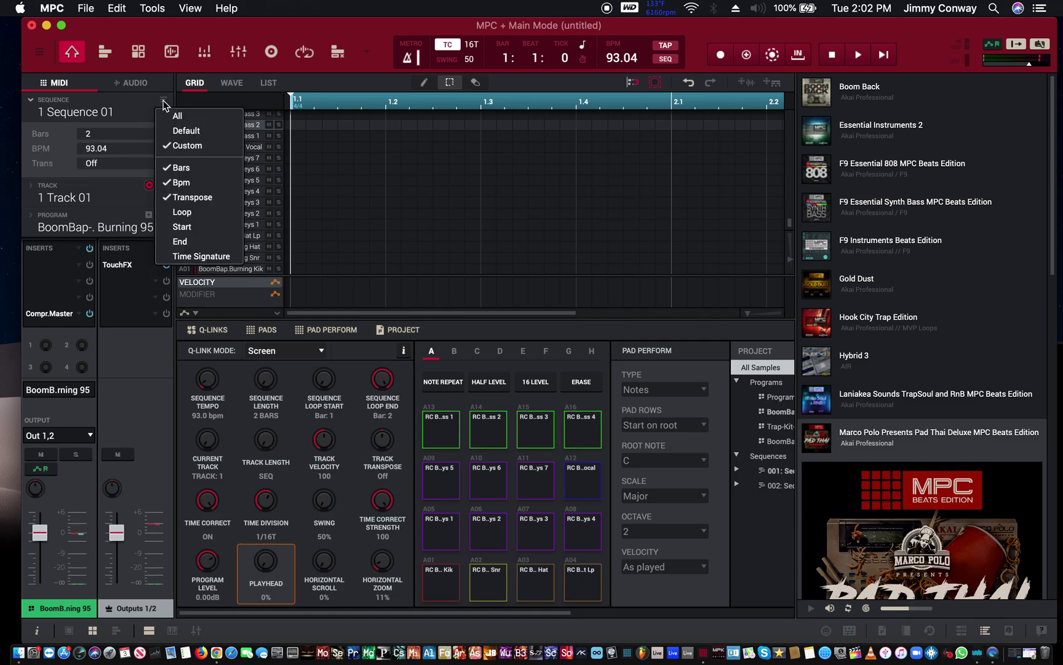
click(181, 213)
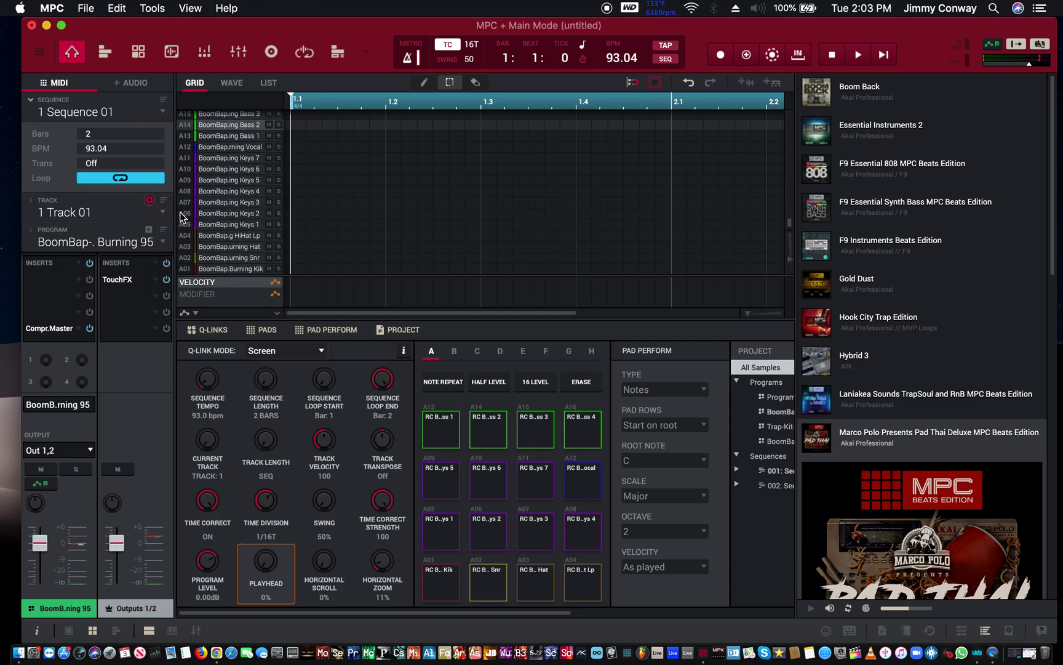
click(163, 102)
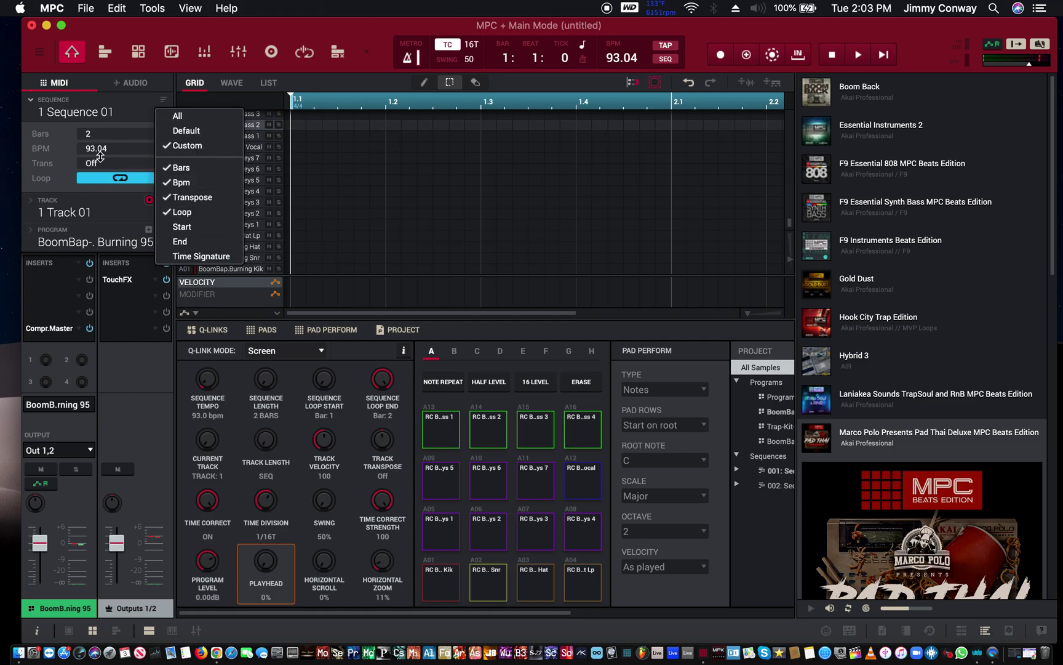
Step: Close the sequence options and bring up the track panel's display options
click(50, 165)
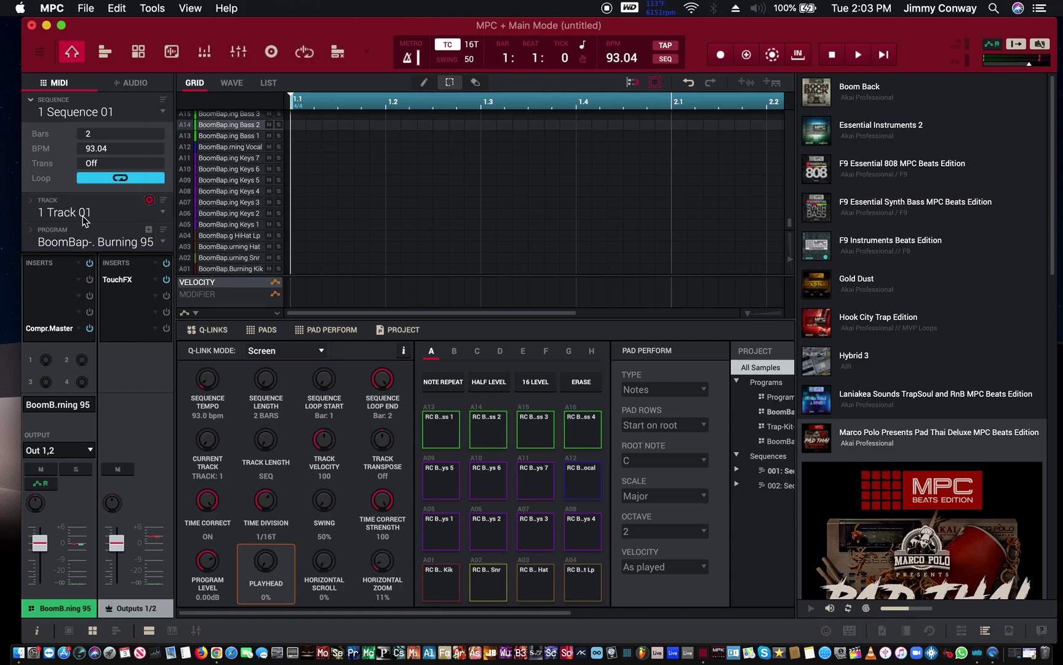
click(150, 202)
click(163, 203)
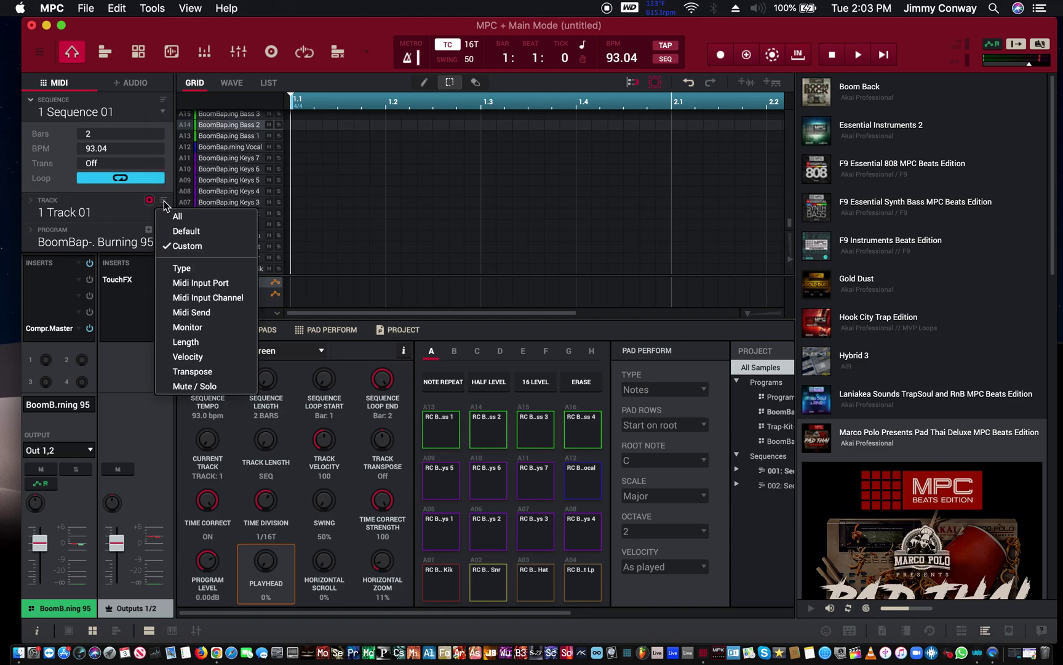
Step: Add the Type row to the track panel and open the track list with Track 01 and Track 11
click(182, 269)
click(164, 200)
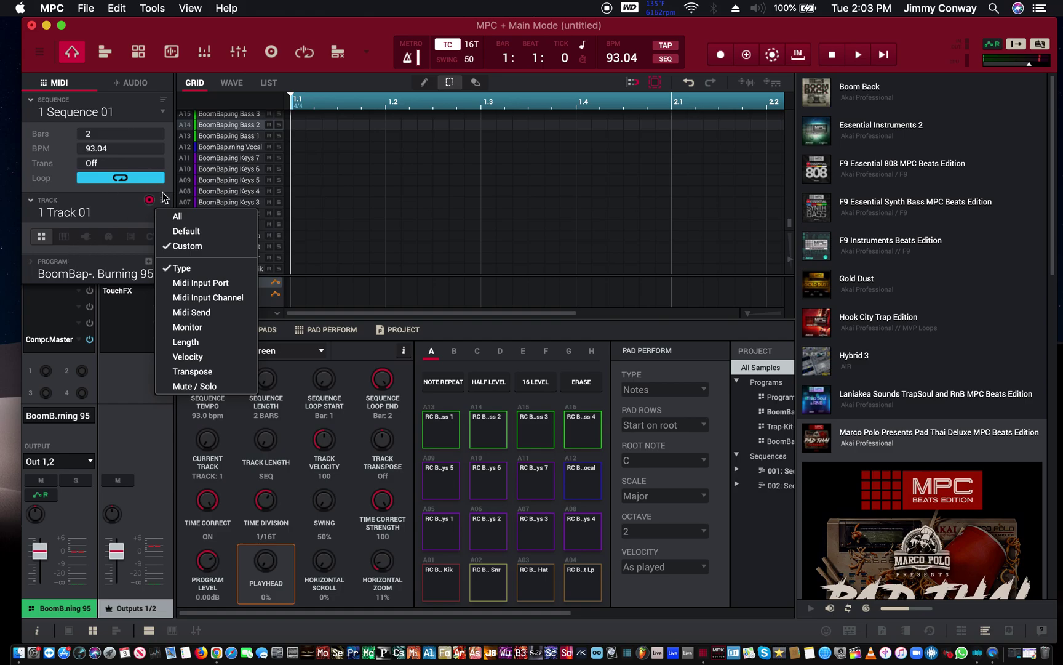
click(111, 213)
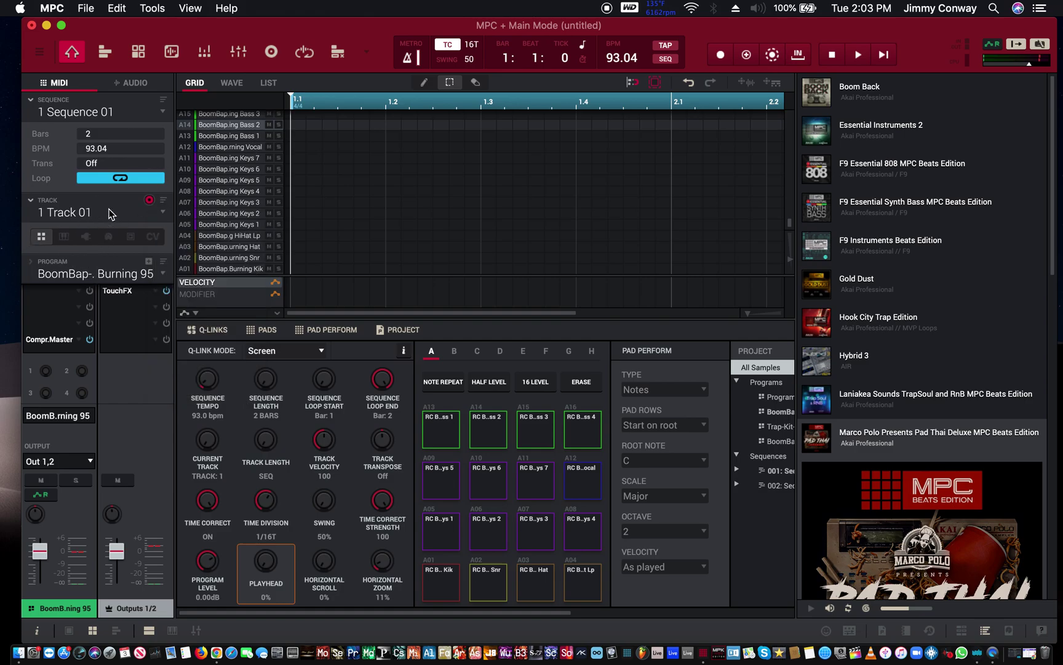
click(111, 213)
click(79, 213)
click(110, 213)
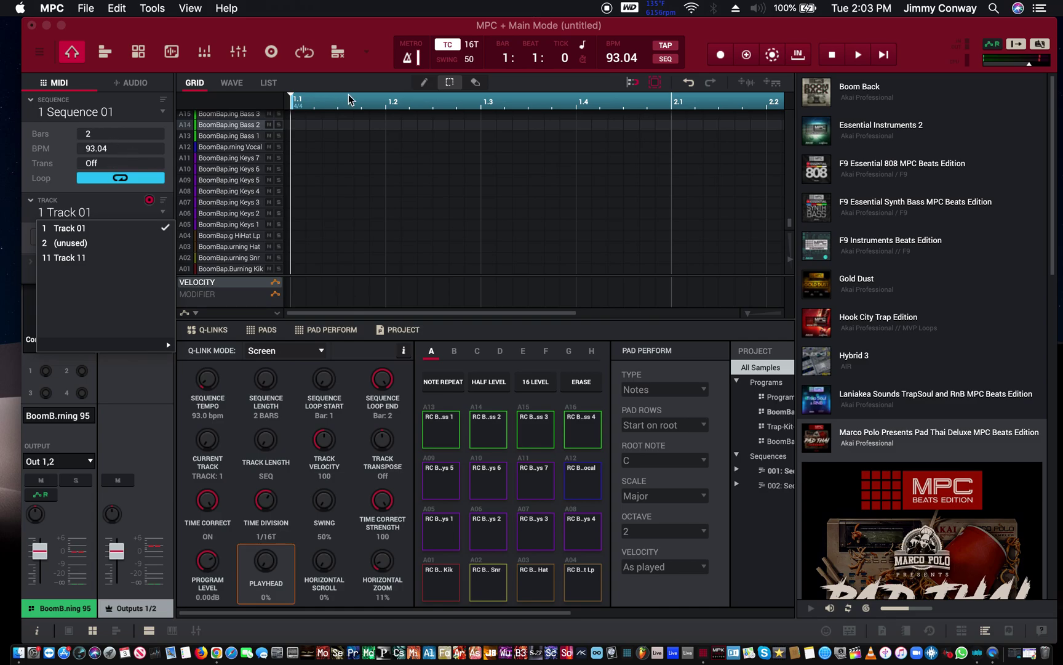
Step: Keep Track 01 selected, visit Track Mute, and return to Main Mode
click(350, 39)
click(348, 40)
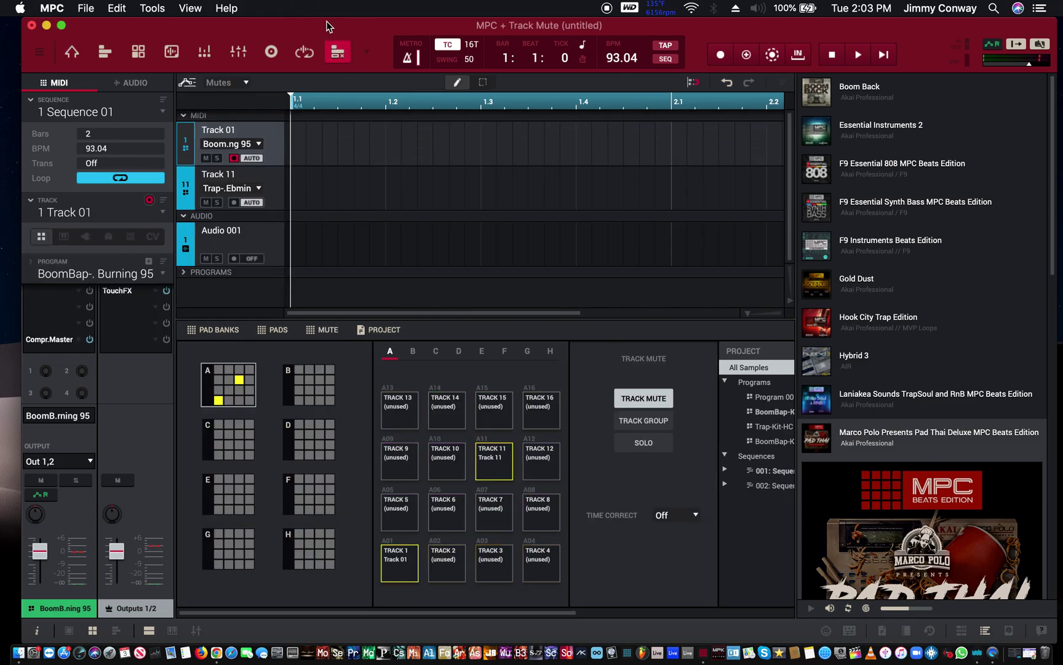
click(72, 52)
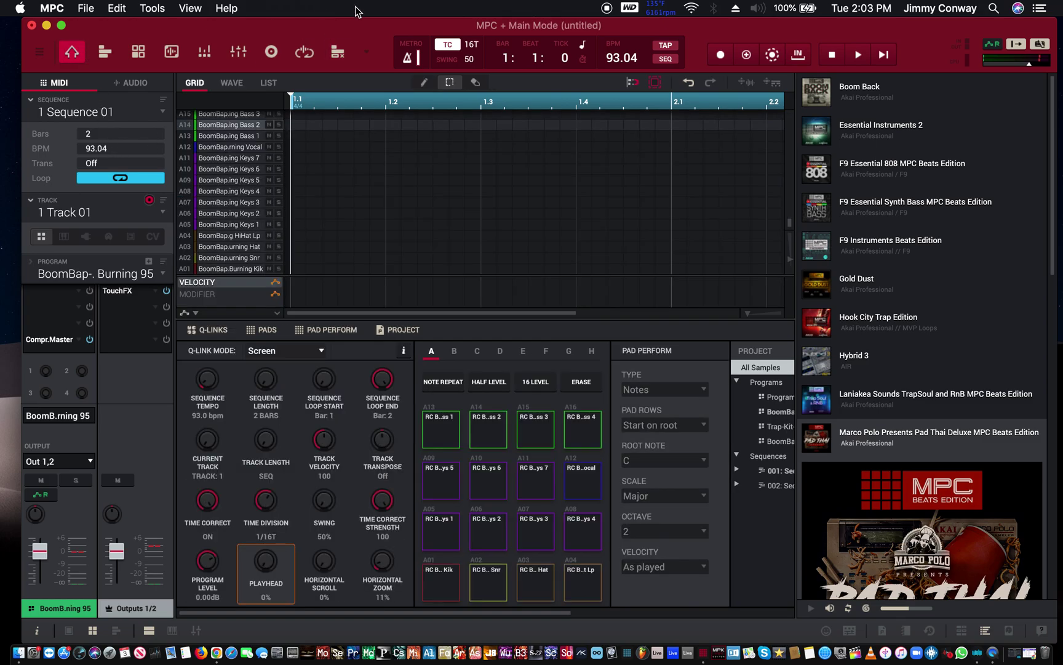
click(367, 21)
click(367, 32)
Step: Change Track 01 to keygroup, then plugin type, loading Plugin 001 with Hype
click(62, 237)
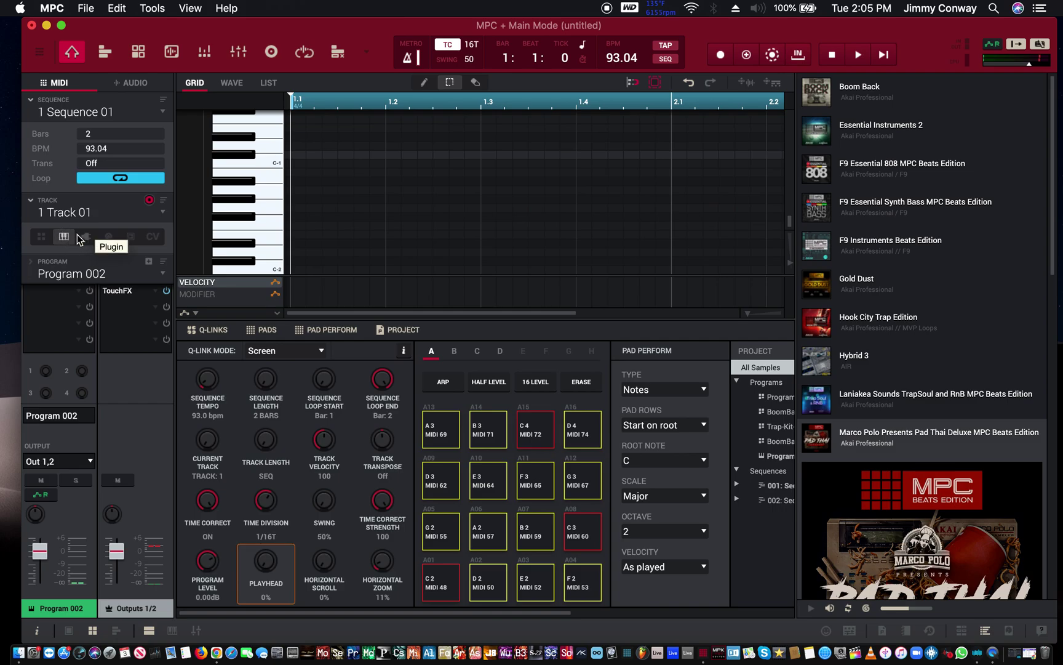
click(86, 238)
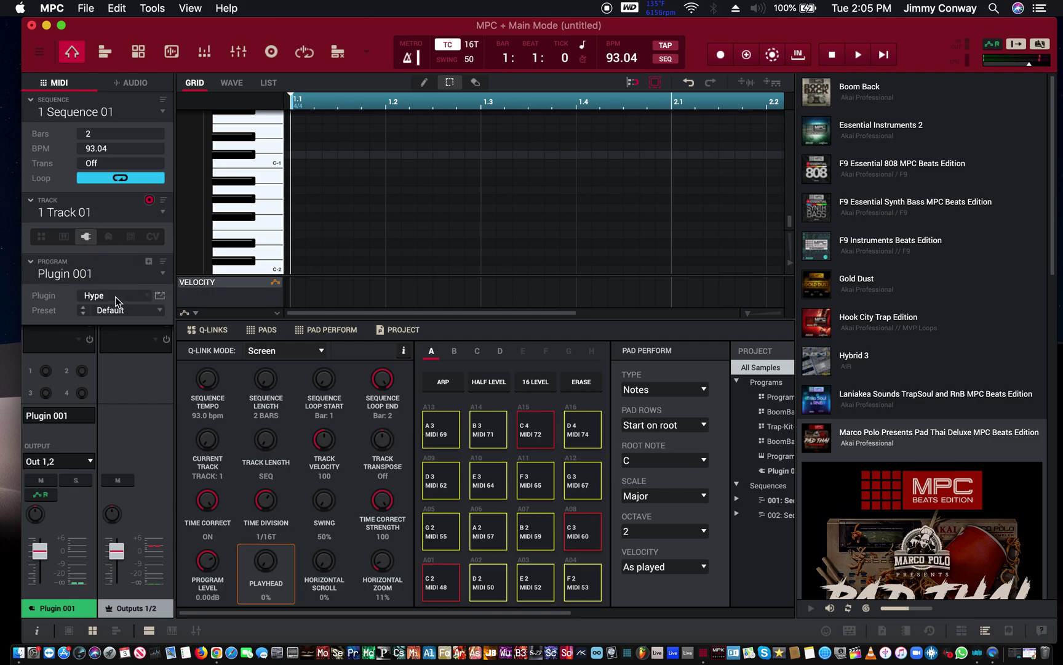
click(117, 301)
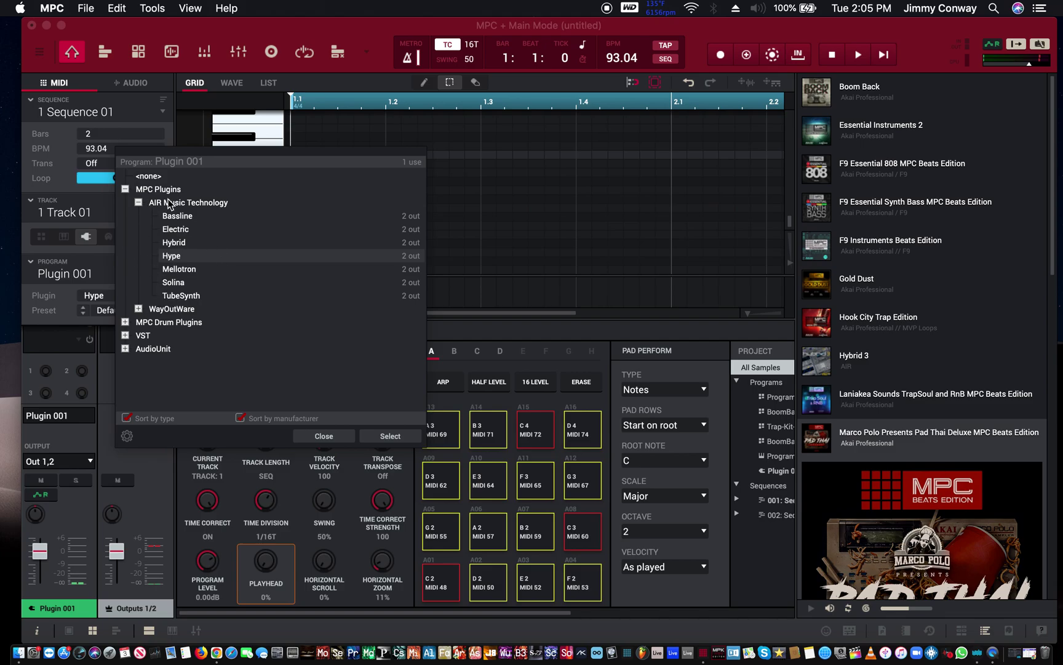
click(139, 309)
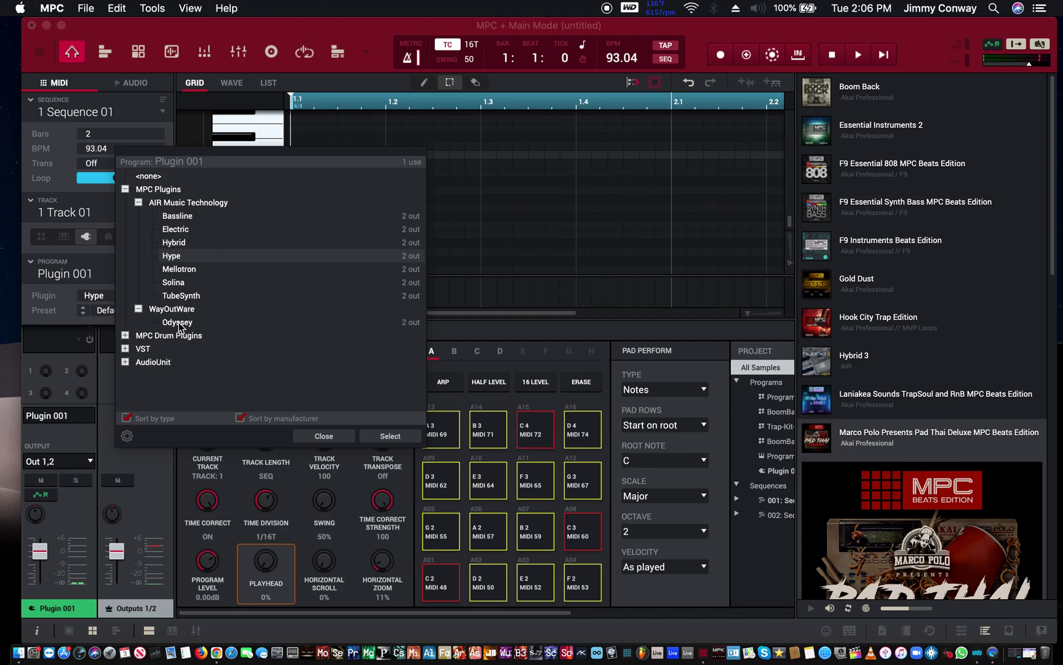
click(131, 336)
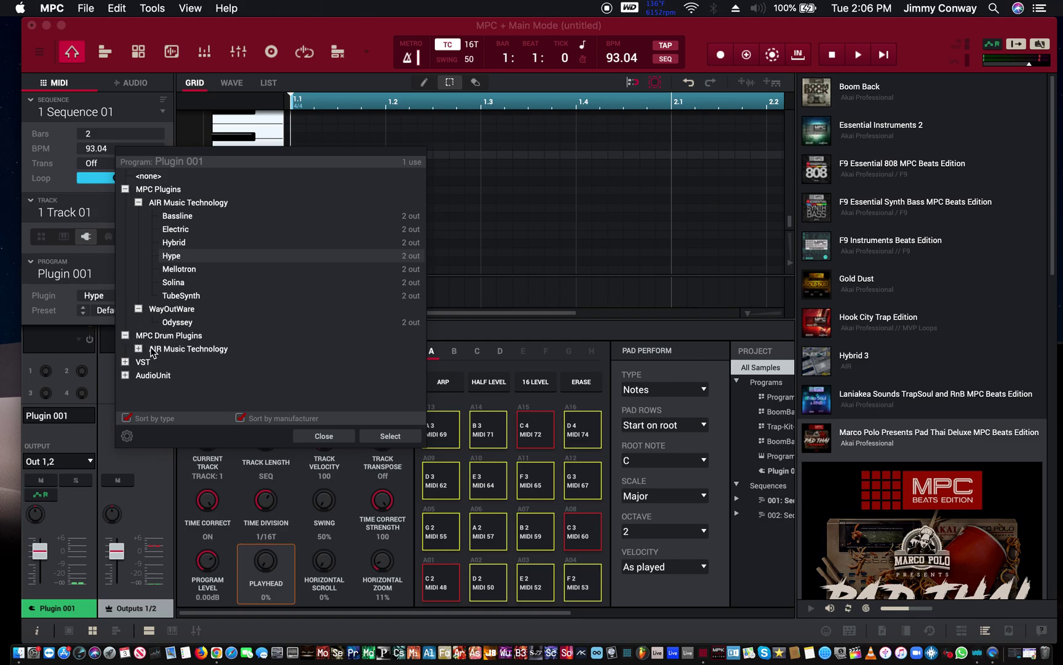
click(138, 348)
scroll(249, 333, down, 3)
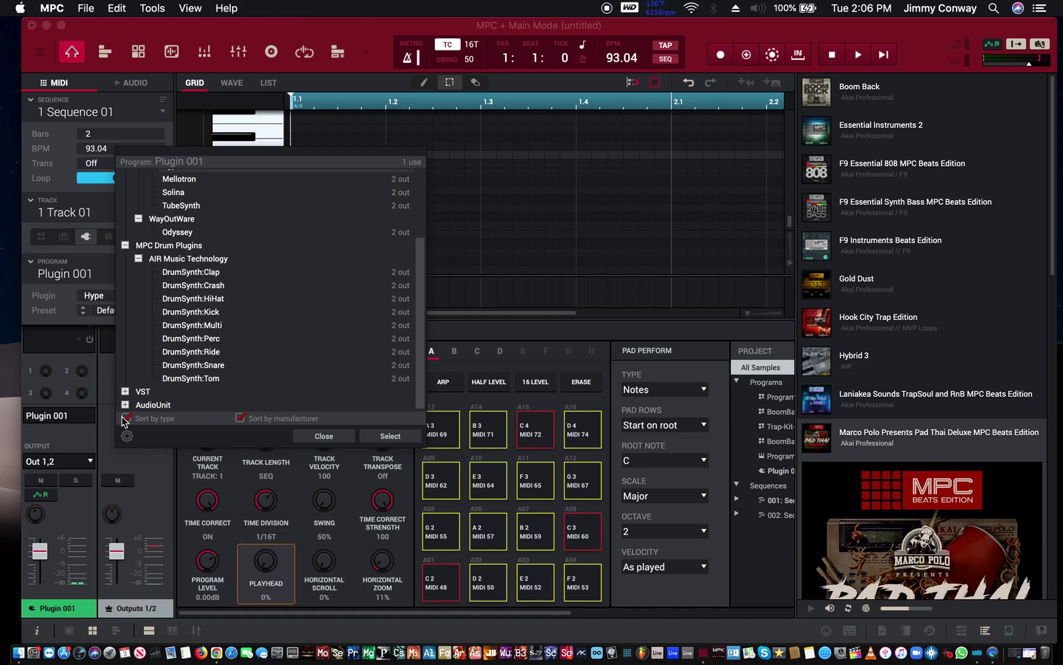
click(125, 391)
scroll(125, 387, down, 3)
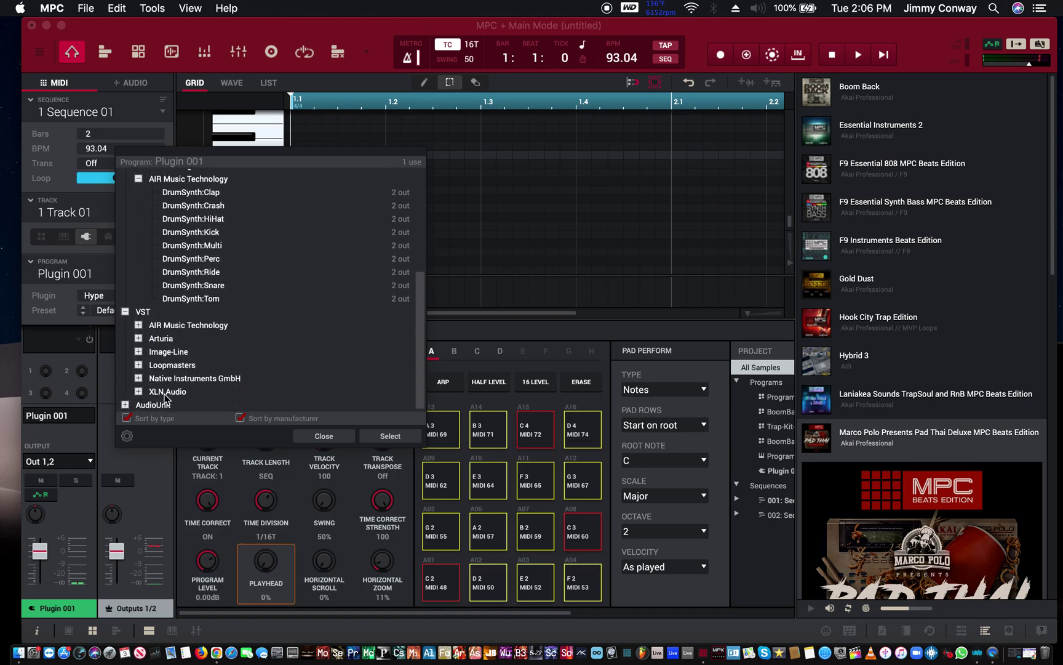
click(125, 311)
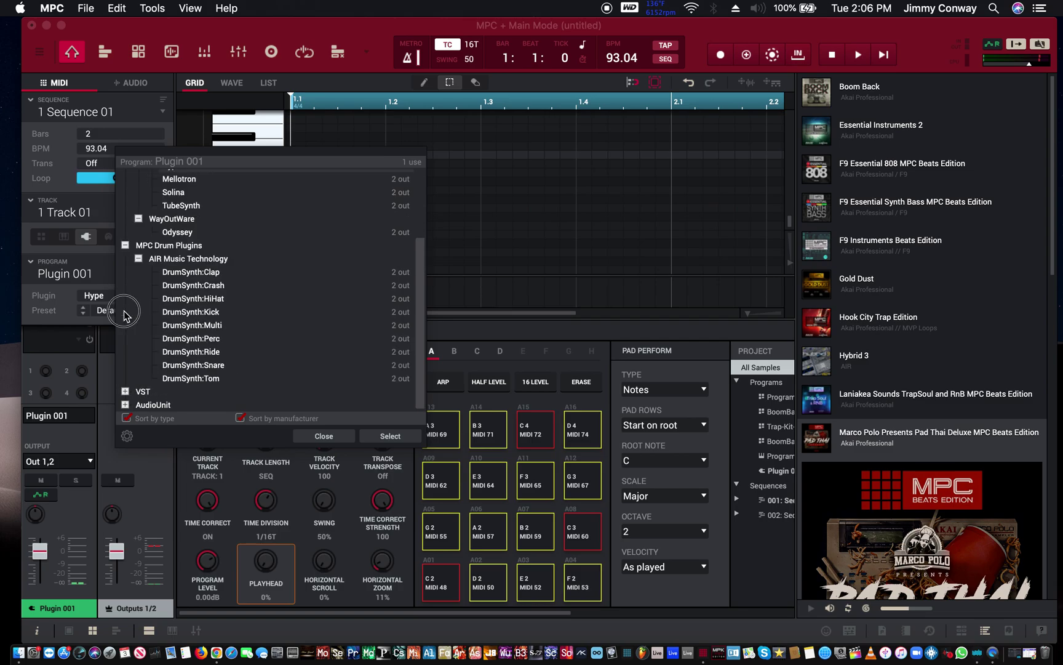
click(330, 435)
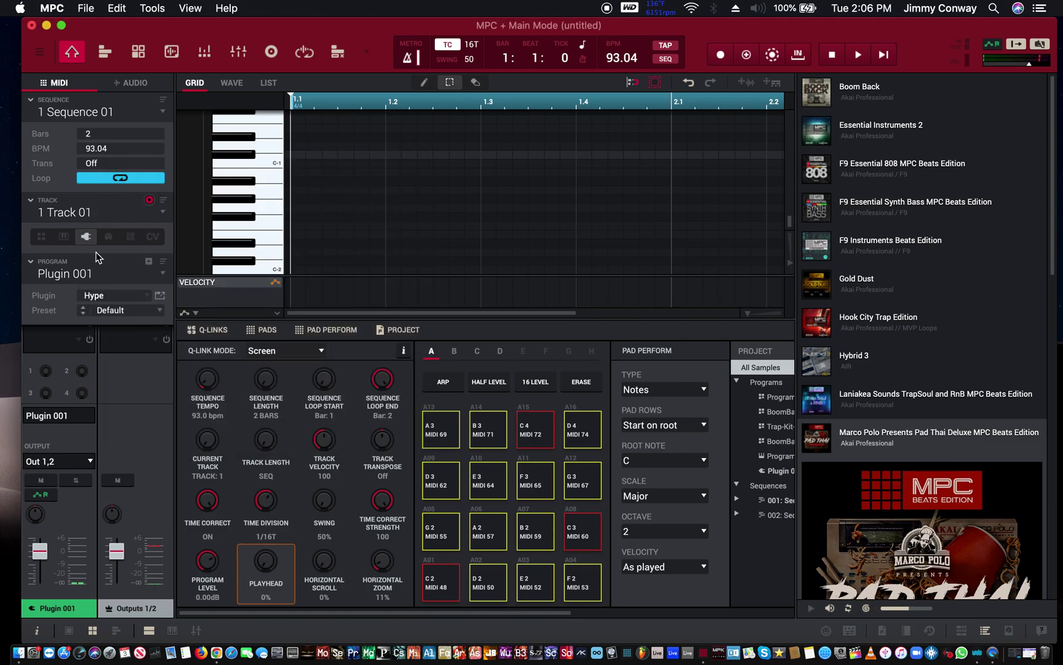
Step: Cycle Track 01 through MIDI and Clip types, then back to Drum with BoomBap Burning 95
click(108, 236)
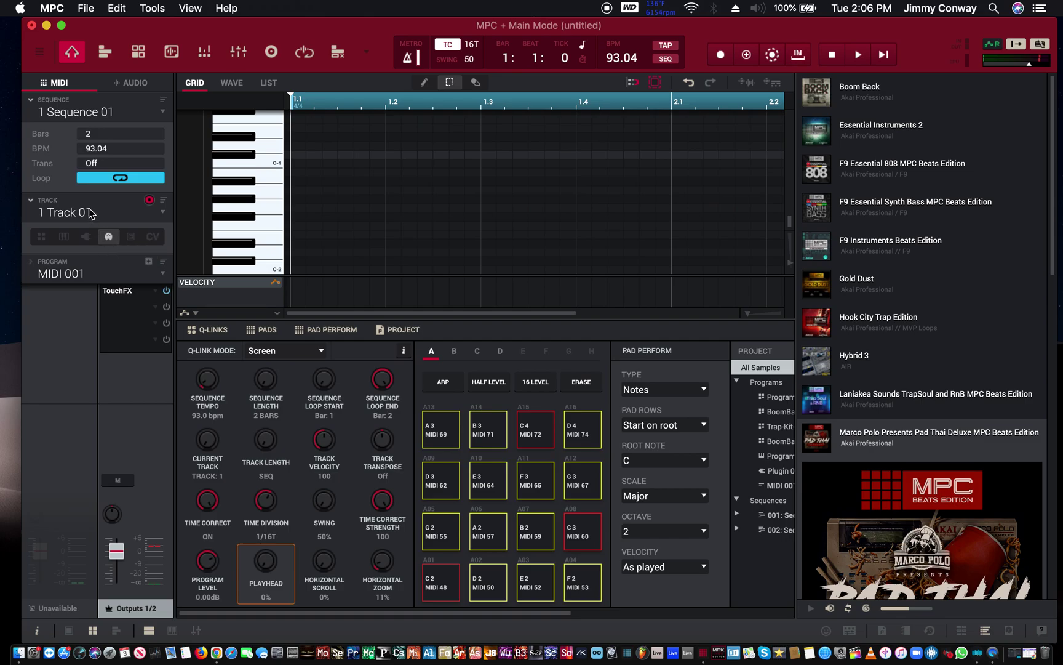
click(130, 237)
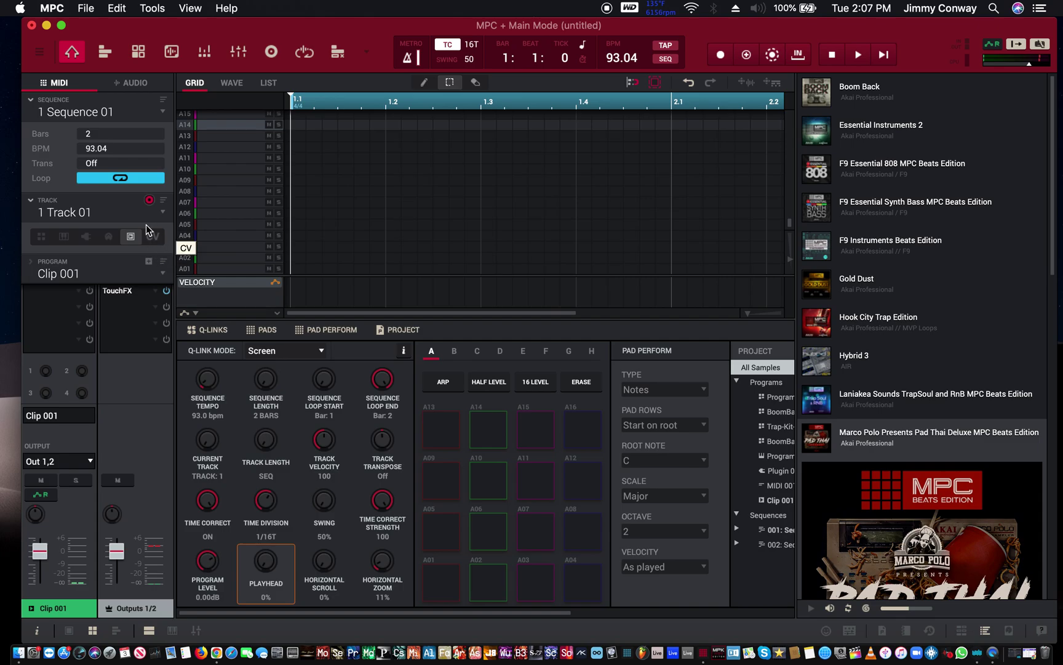
click(41, 236)
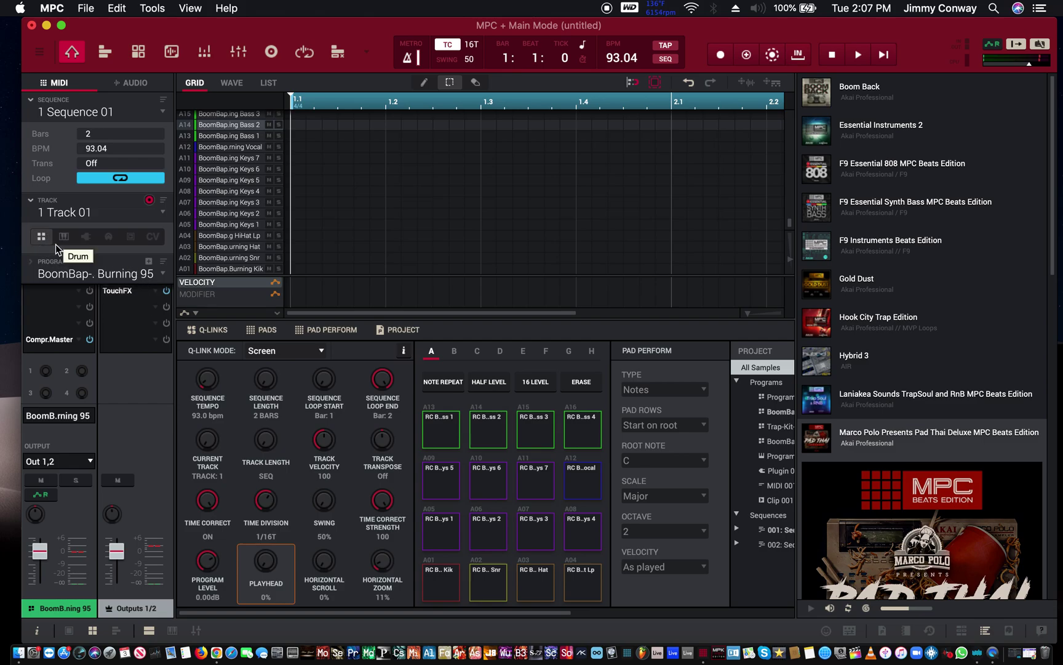
click(119, 274)
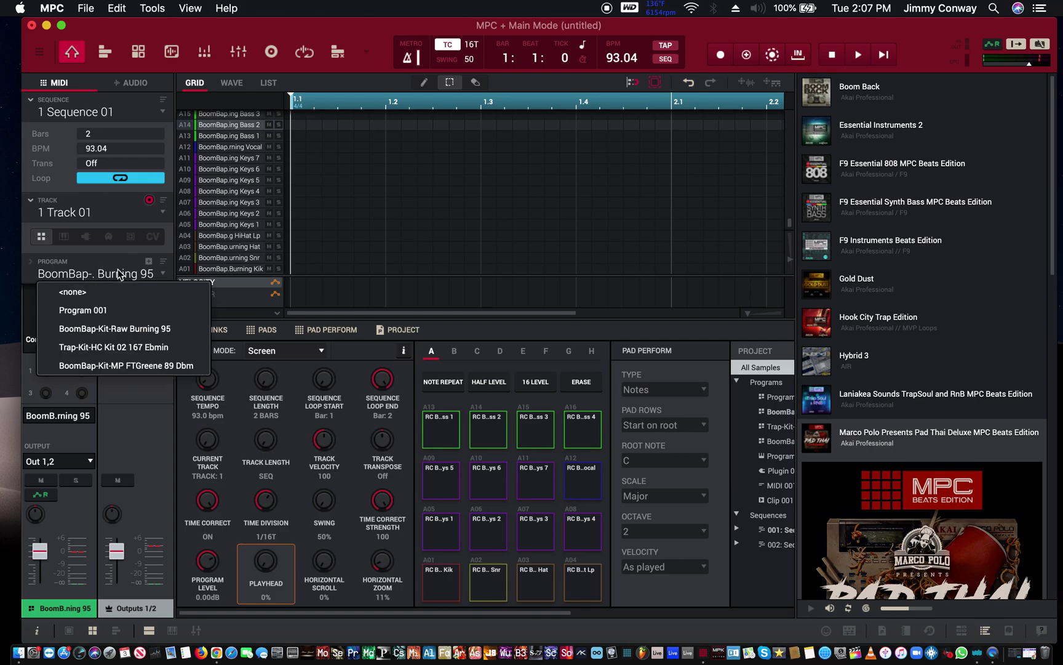
click(128, 334)
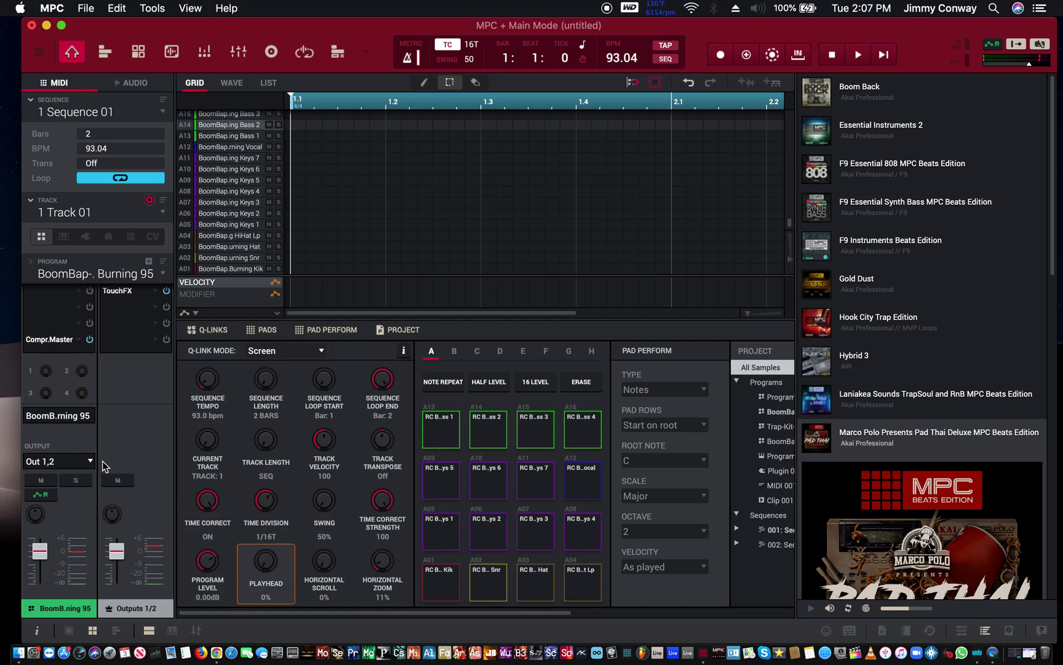
mouse_move(75, 389)
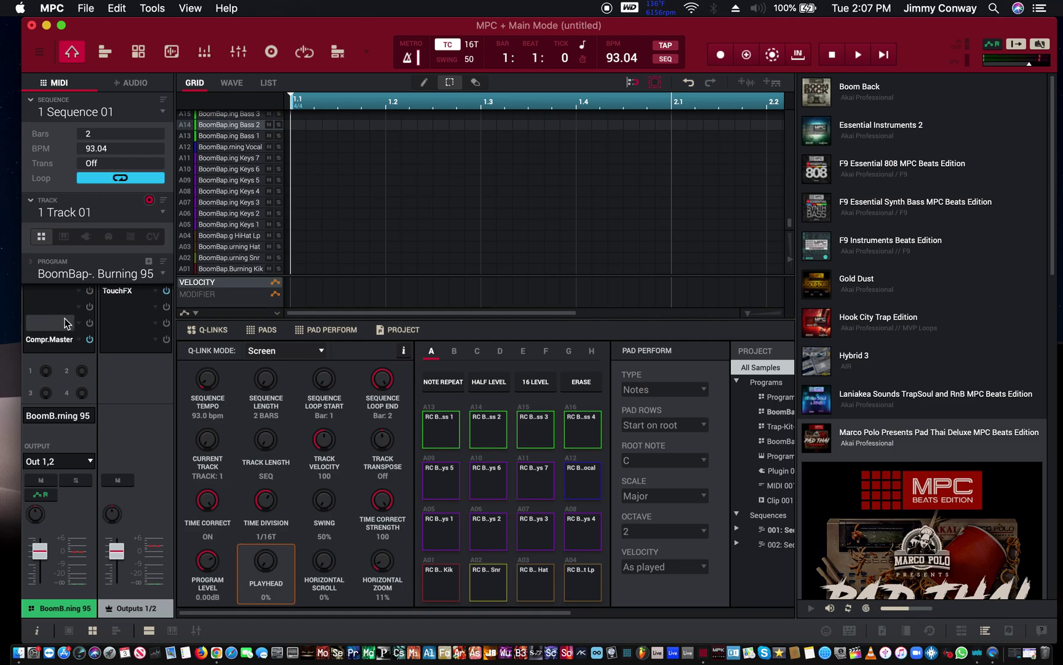
click(69, 631)
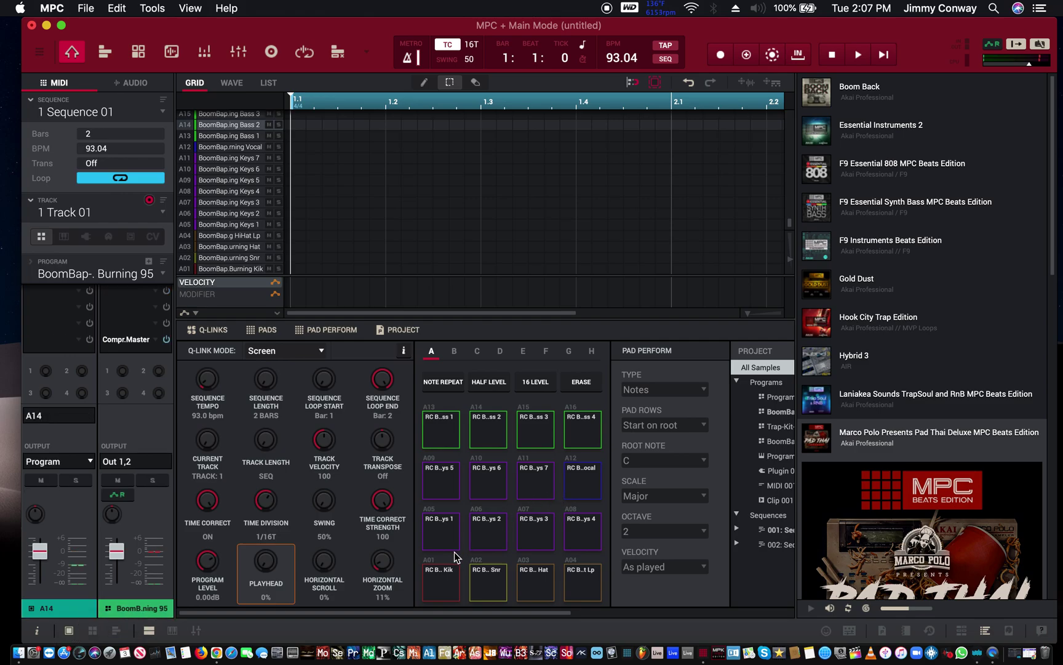
click(479, 575)
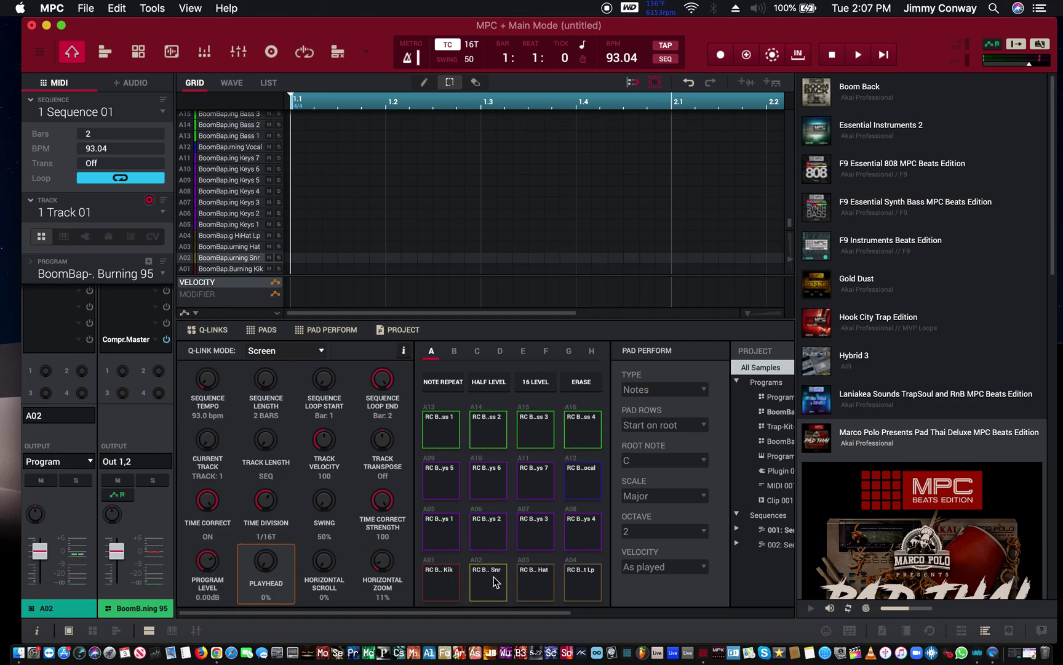
click(491, 576)
click(78, 305)
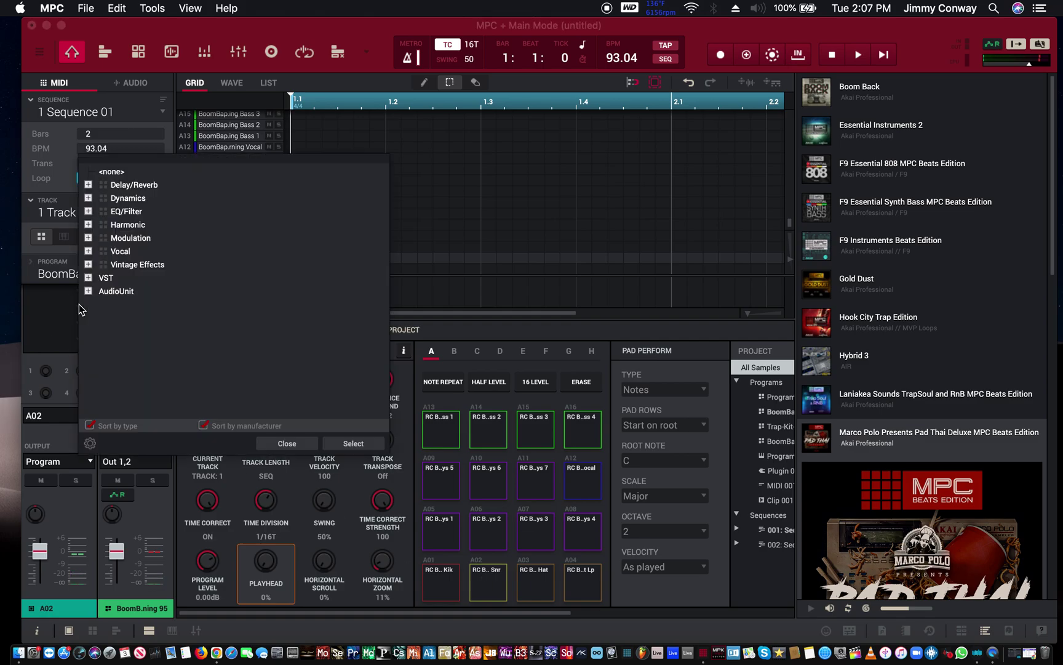
click(89, 185)
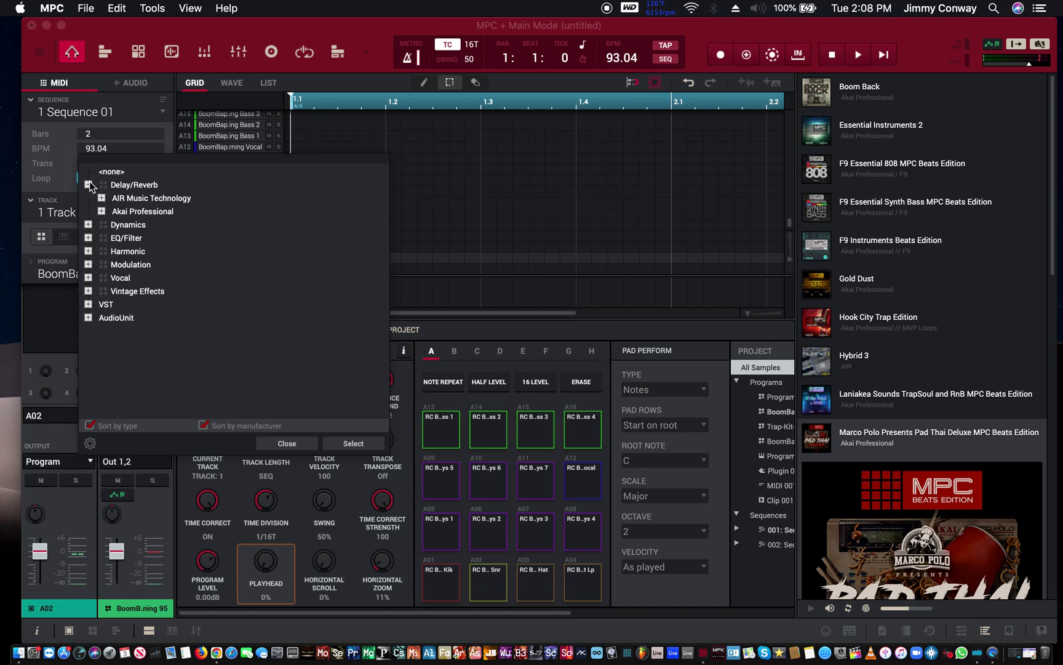
click(102, 198)
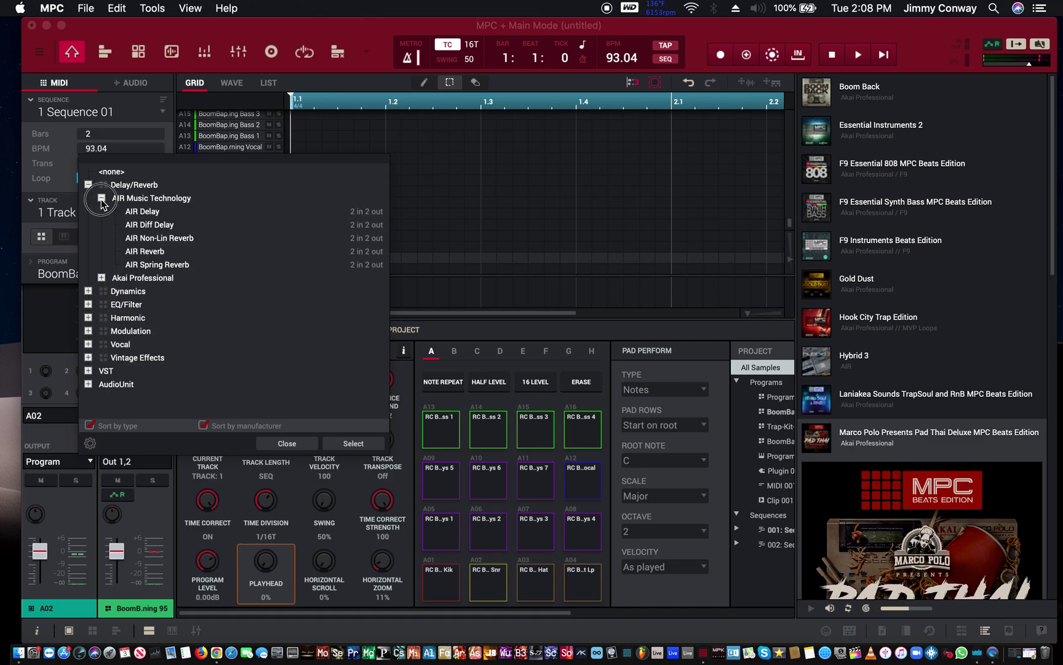
click(147, 212)
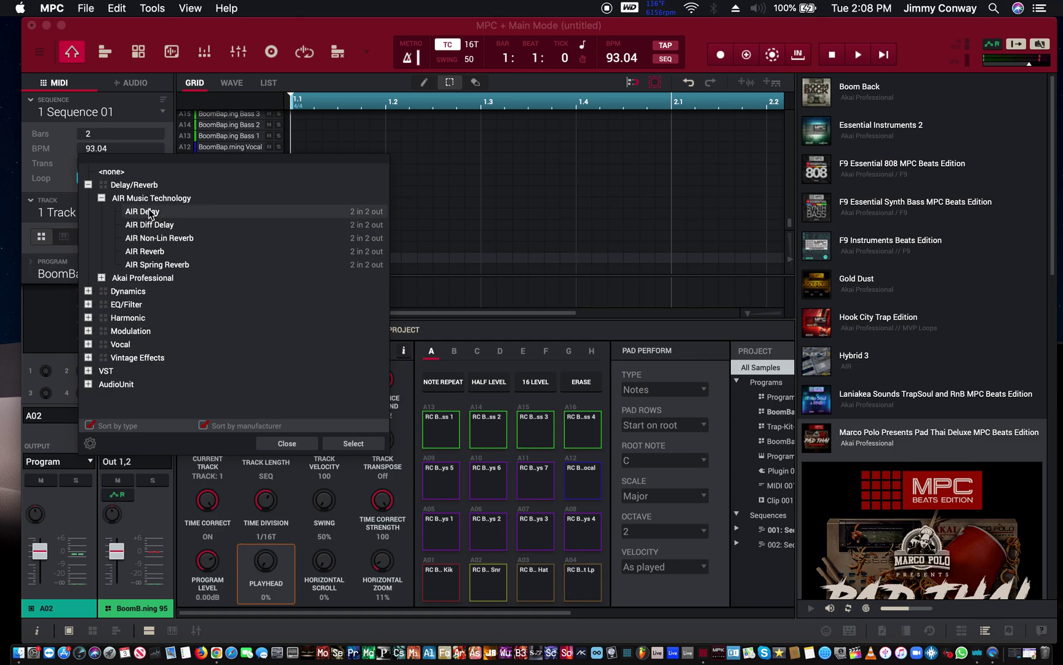
click(351, 443)
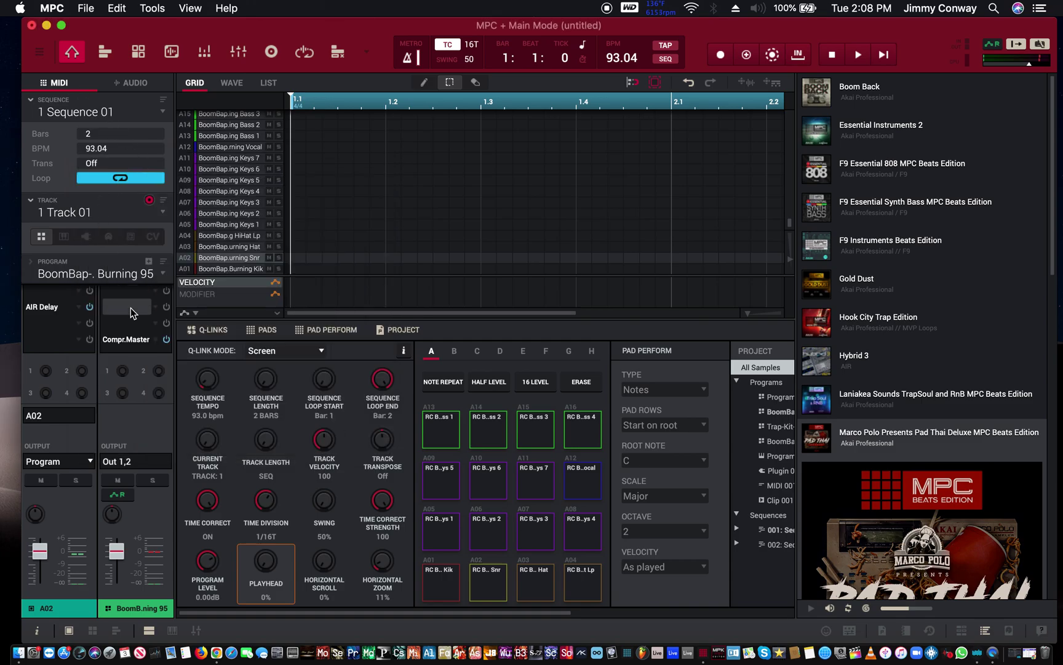
Step: Load the Eighth Delay preset on pad A02's AIR Delay and audition the snare
double_click(40, 306)
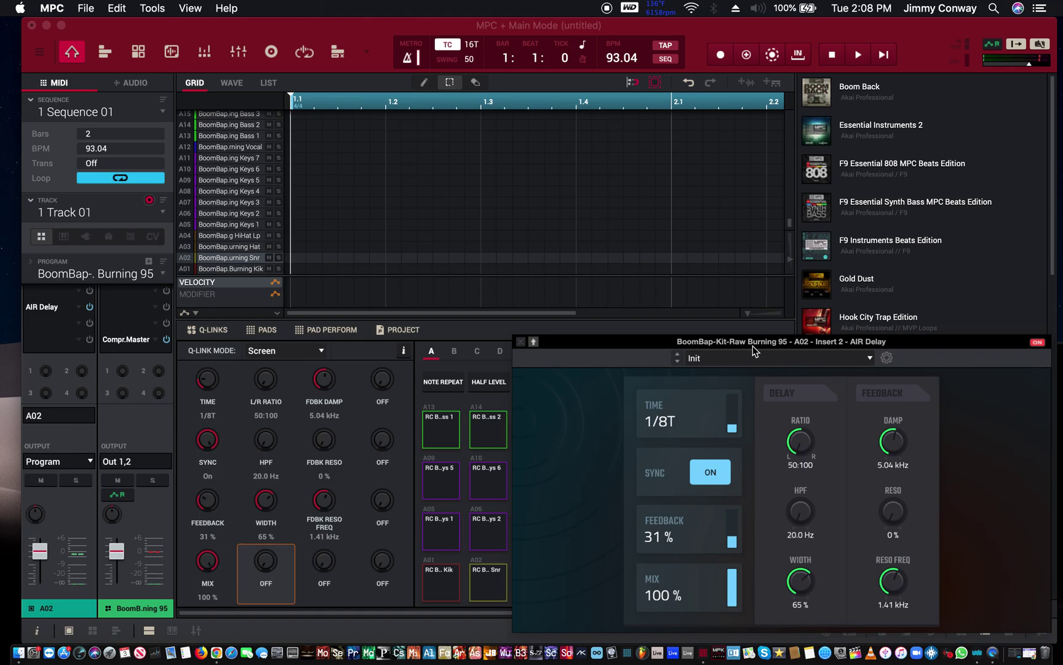
drag(761, 342, 432, 157)
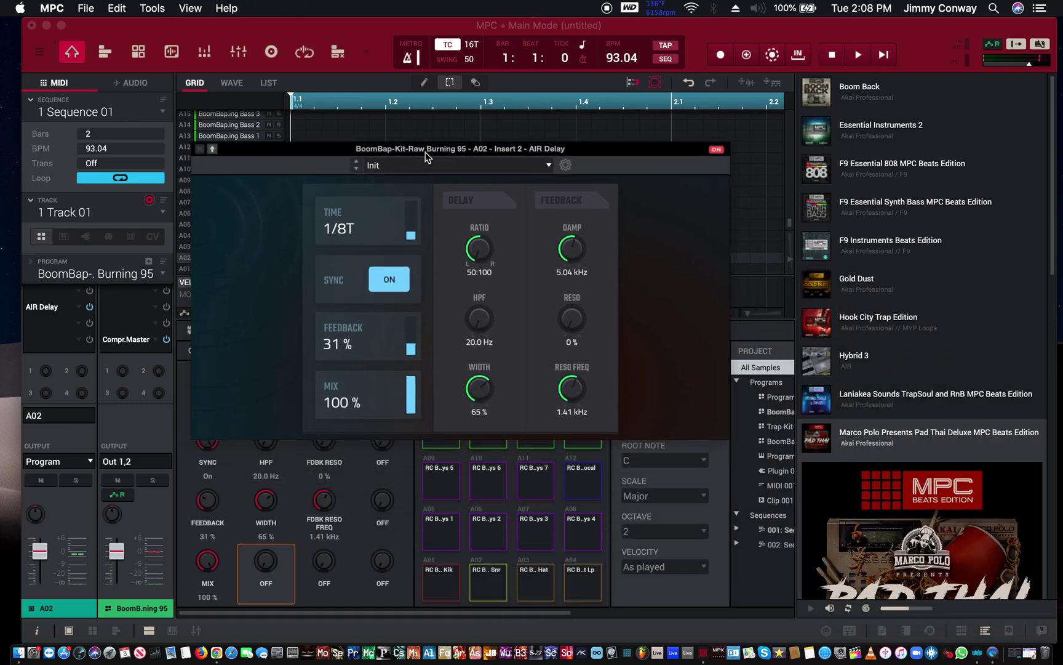
click(421, 165)
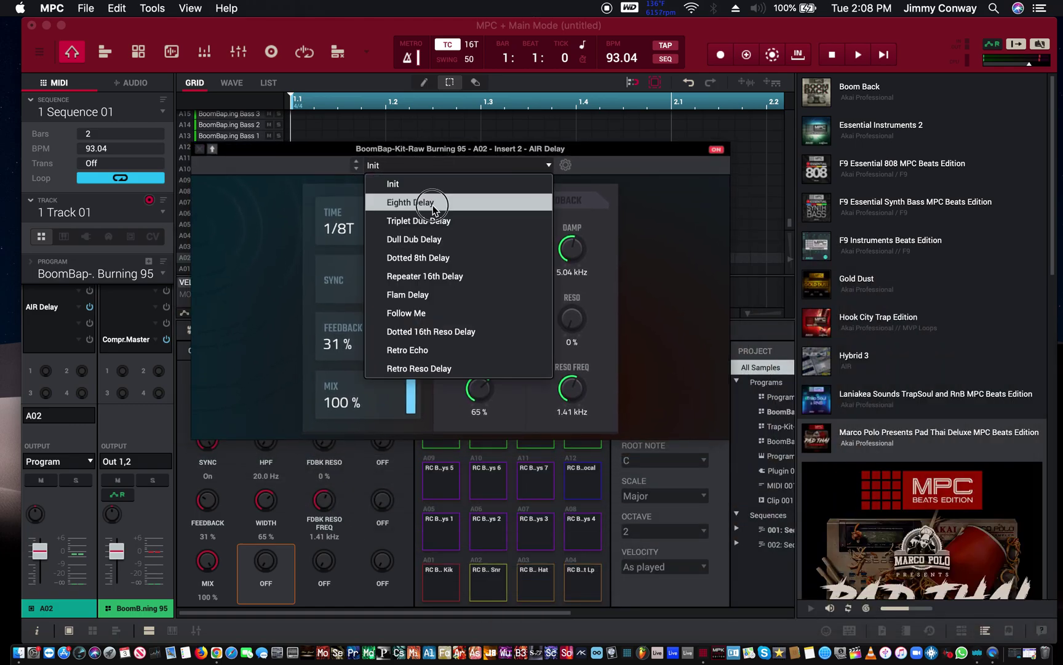
click(432, 203)
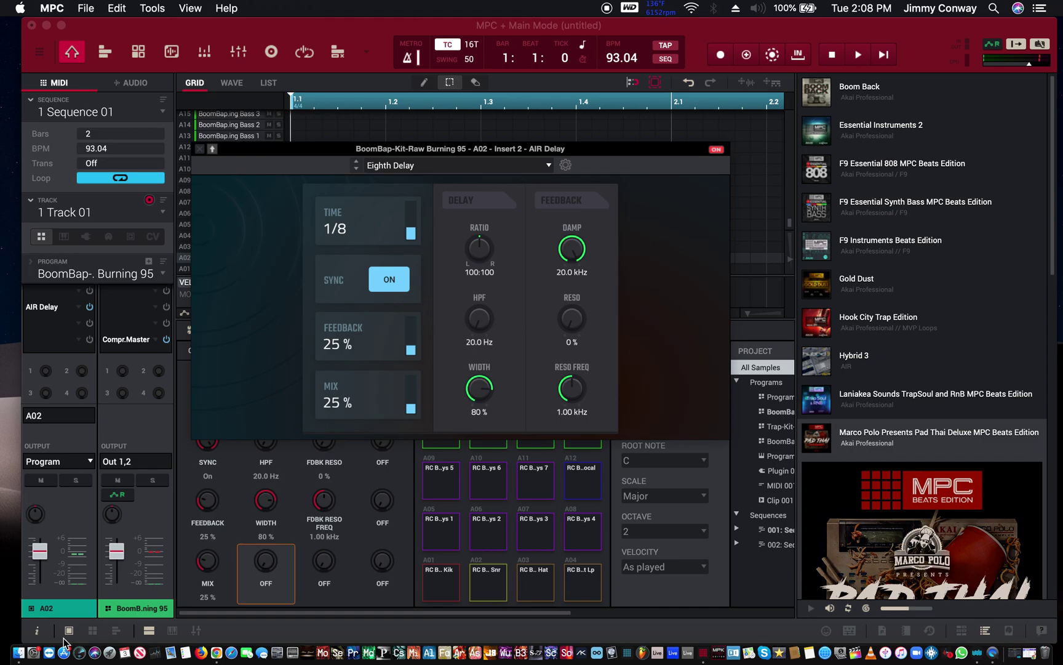
click(493, 582)
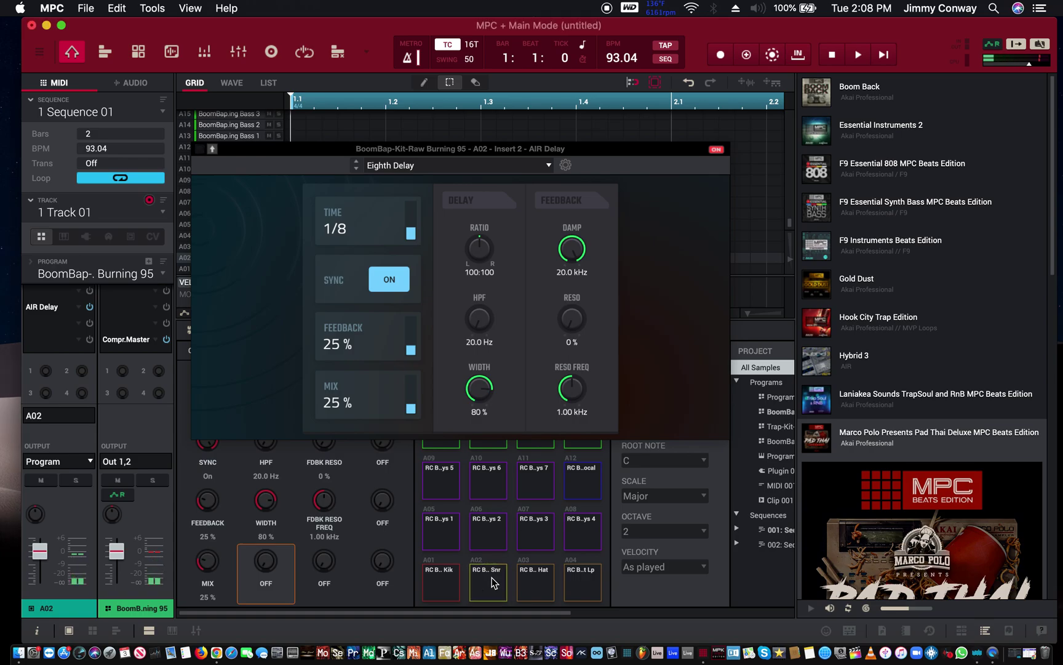
click(492, 582)
click(492, 582)
Step: Set the delay to 38% feedback, 41% mix and 158 Hz high-pass, then close it
drag(417, 344, 418, 327)
drag(409, 389, 426, 377)
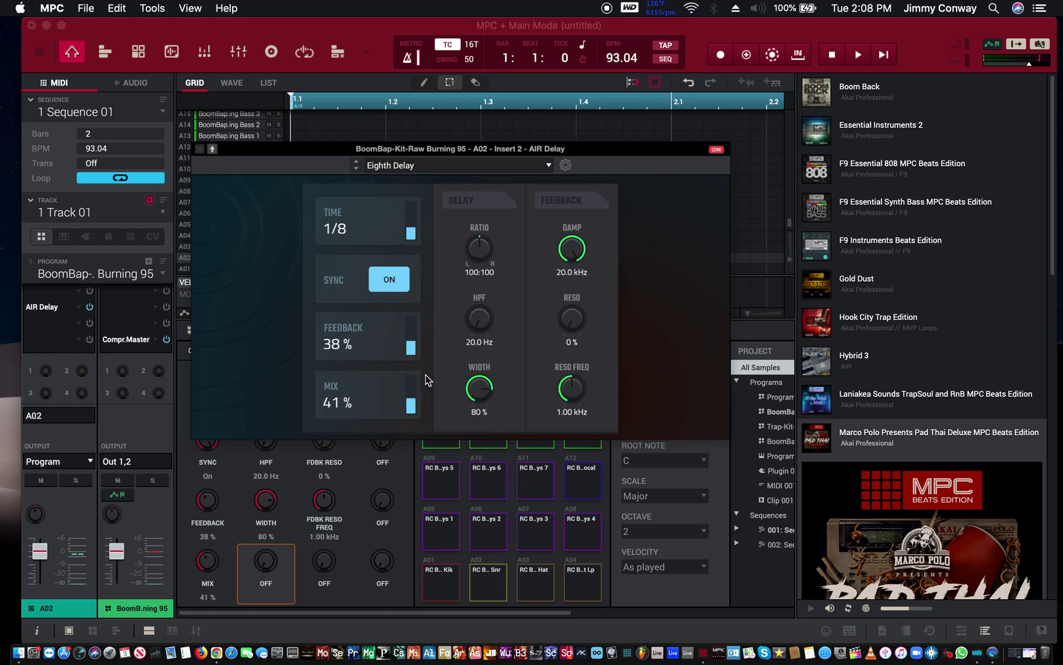
click(496, 588)
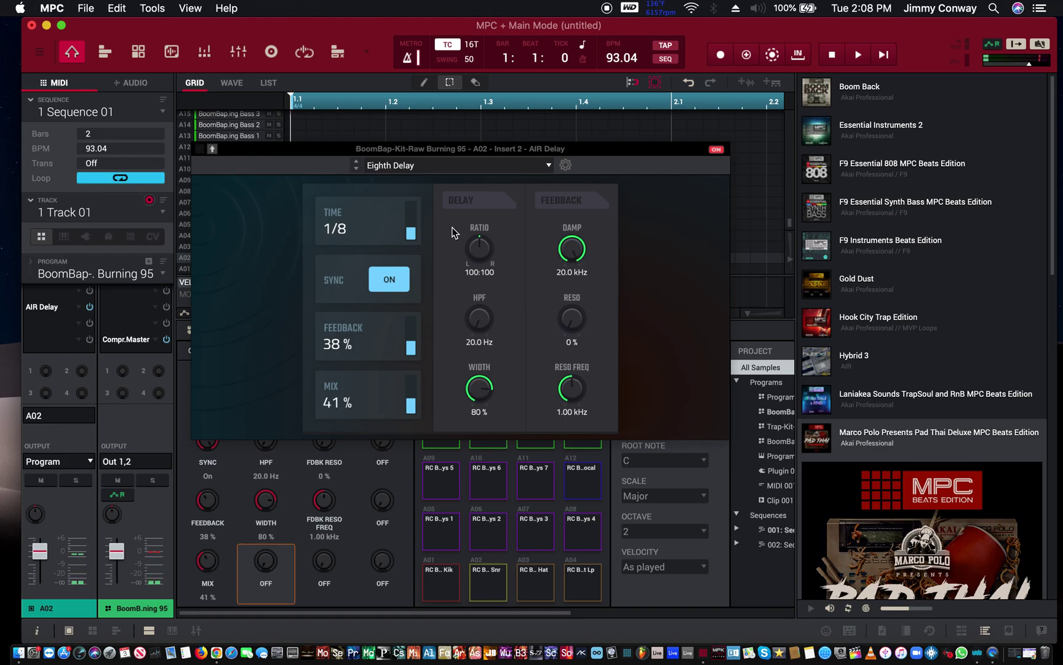
click(481, 317)
drag(481, 317, 469, 293)
click(493, 586)
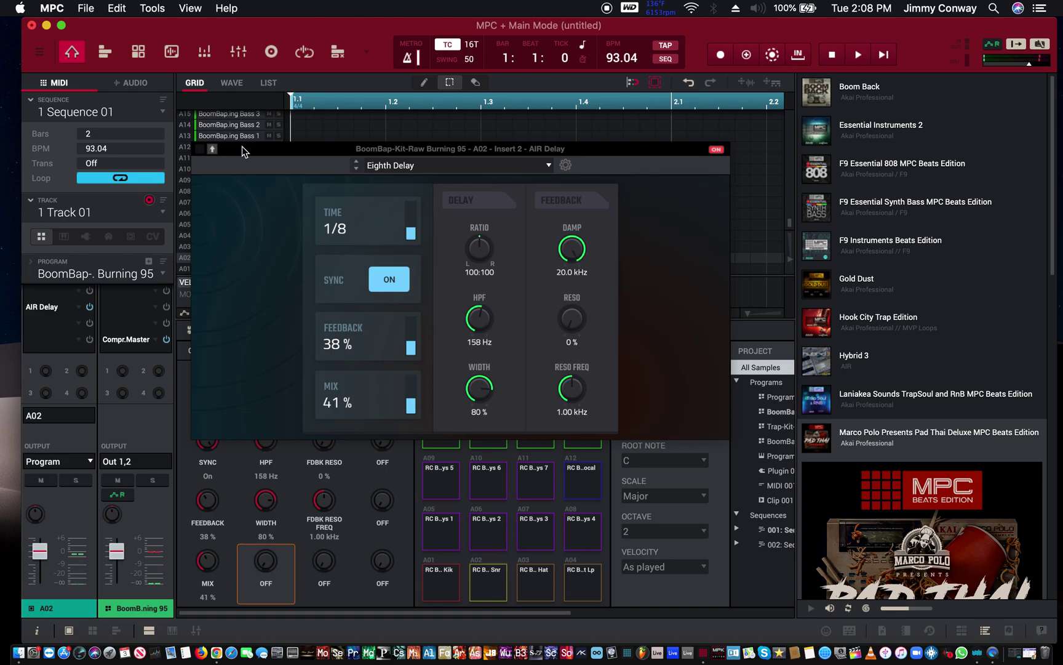
click(203, 149)
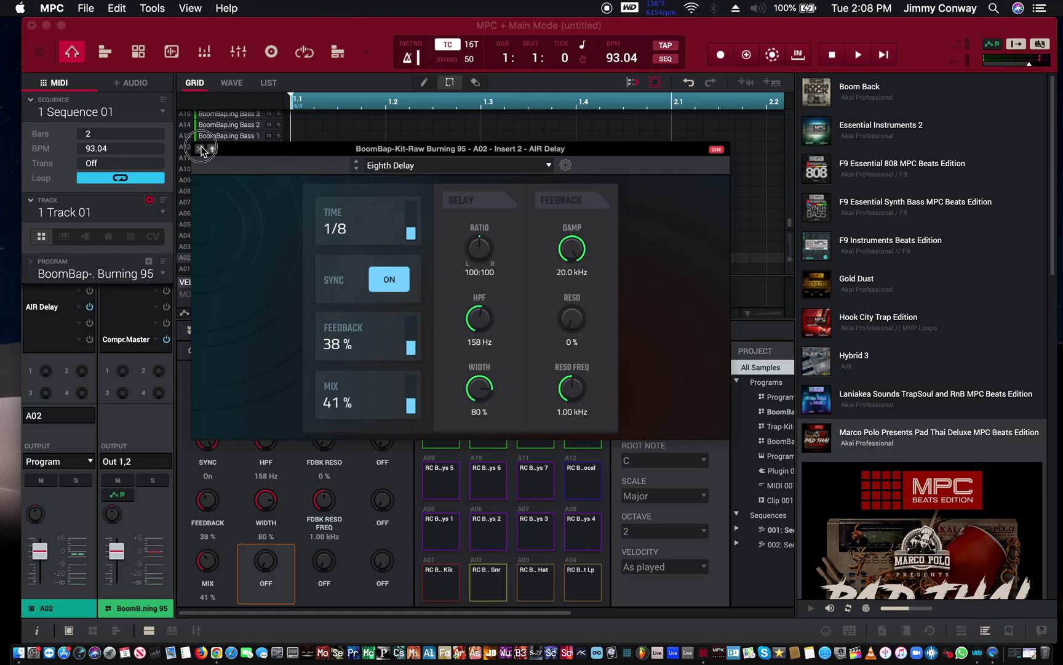
click(203, 149)
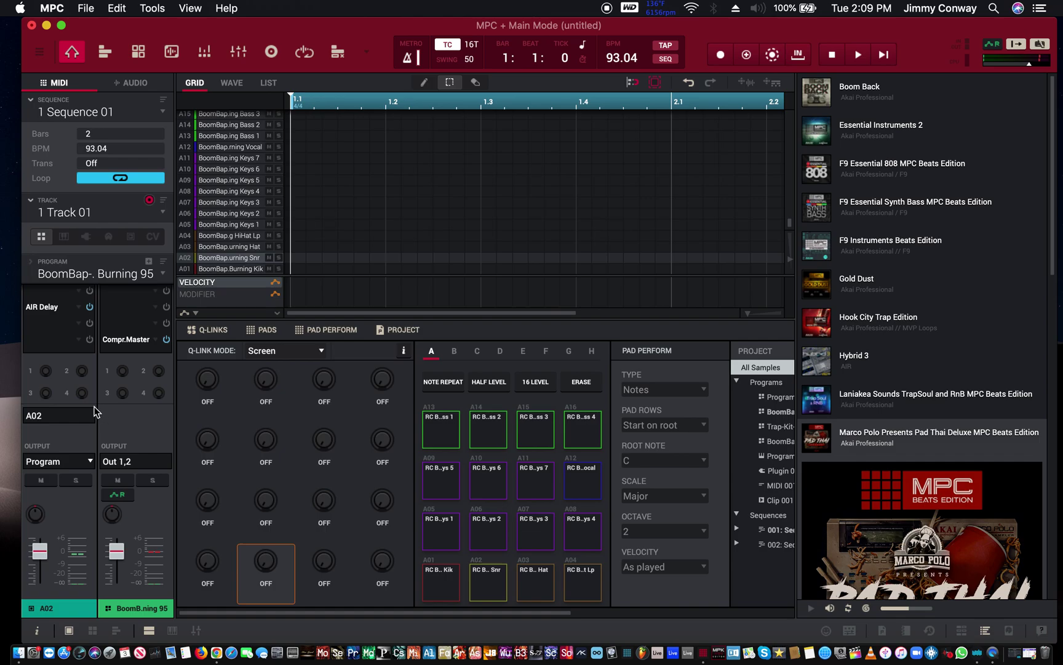
Step: Switch the mixer from pad A02 to the BoomBap Burning 95 program strip and list its effects
mouse_move(47, 373)
click(94, 630)
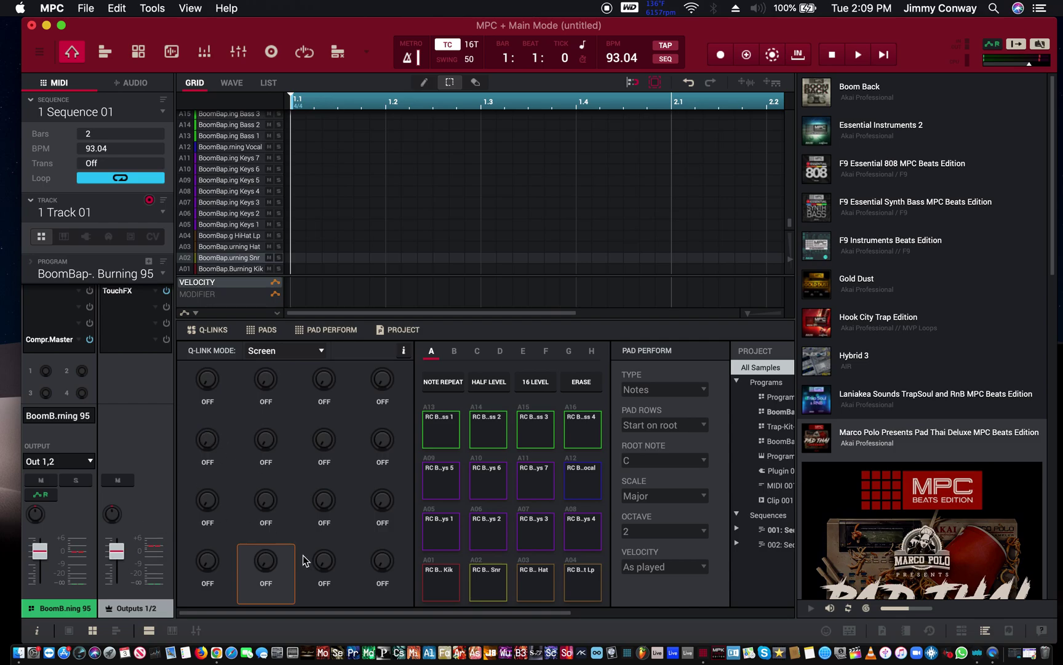
click(79, 306)
click(88, 186)
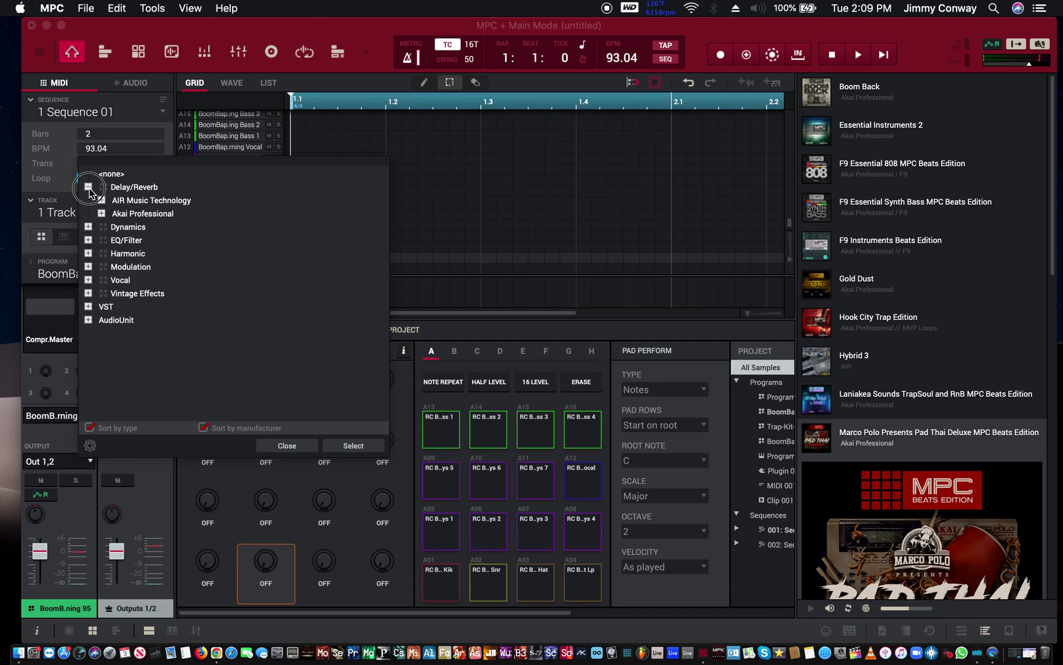
click(101, 199)
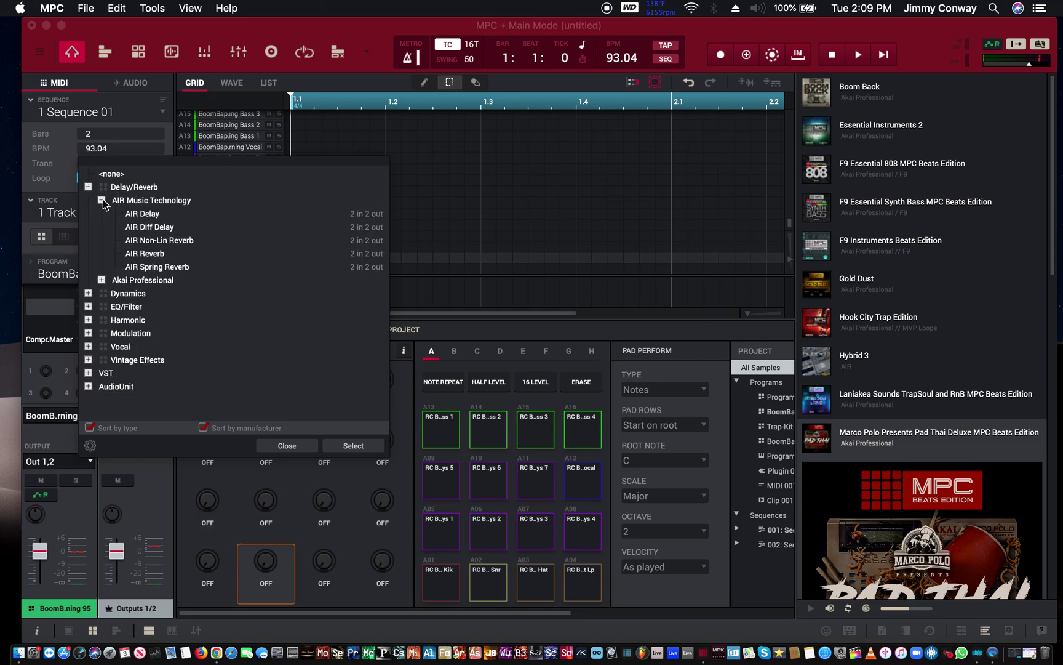
double_click(130, 215)
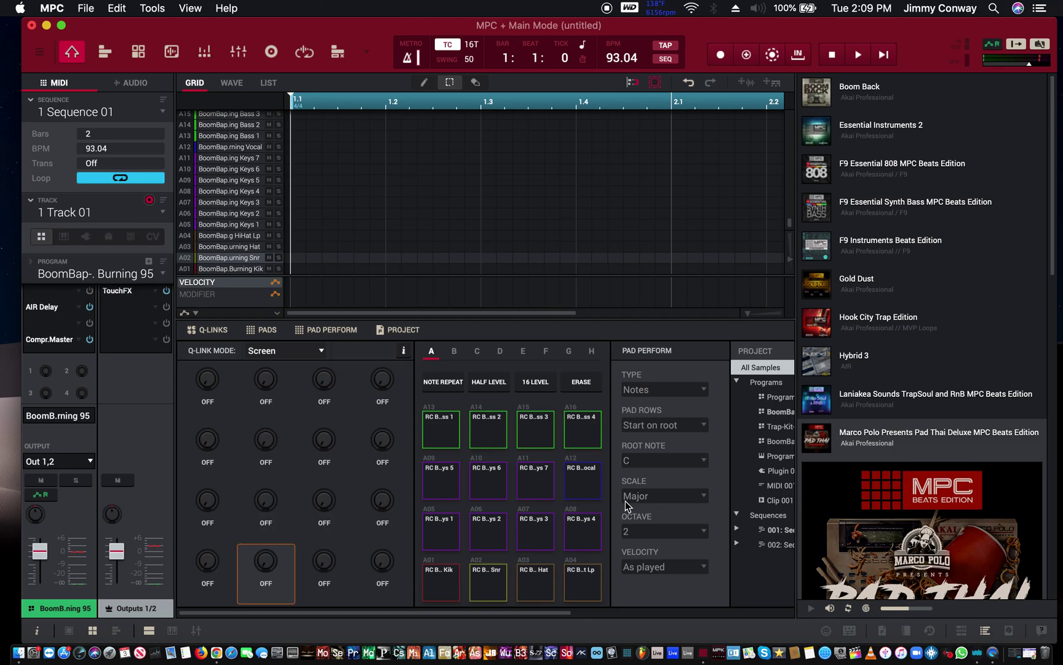
click(483, 579)
click(542, 471)
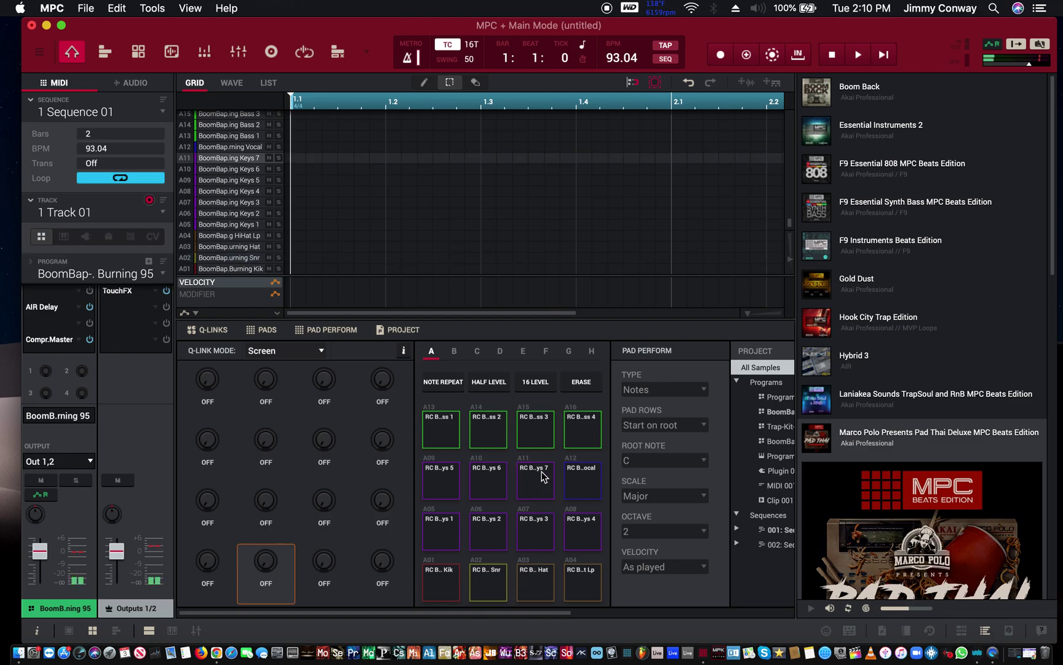
click(529, 531)
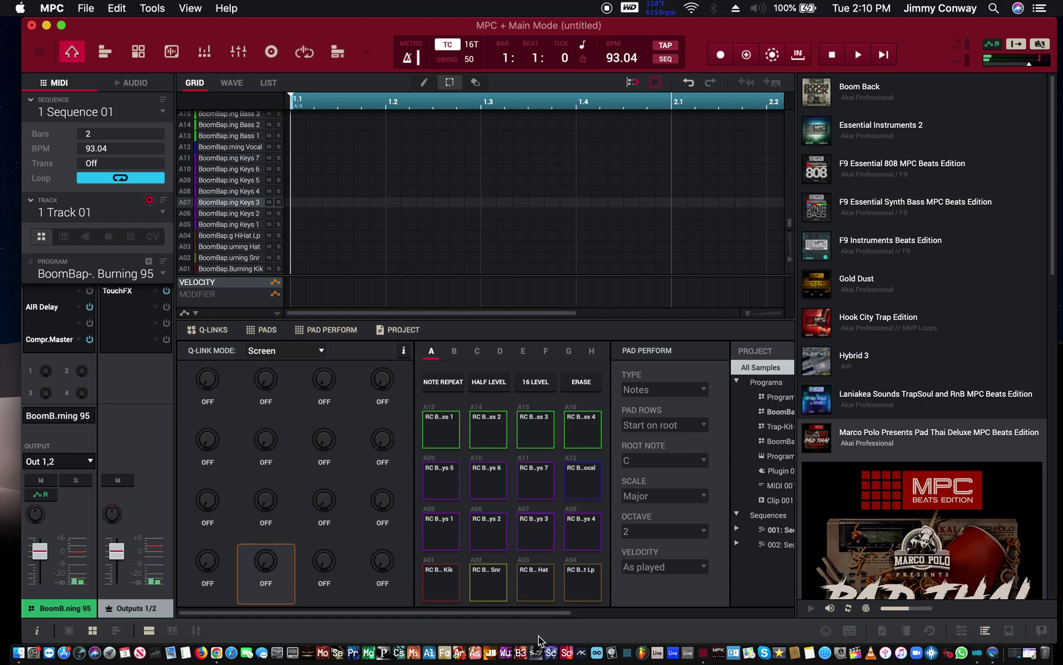
click(531, 587)
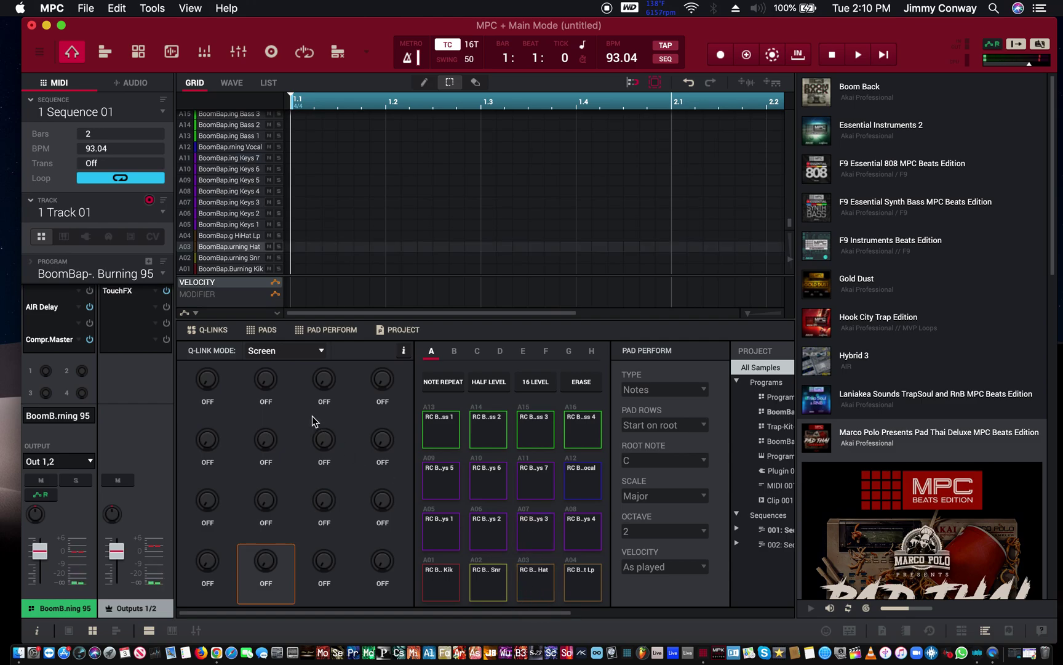
double_click(42, 308)
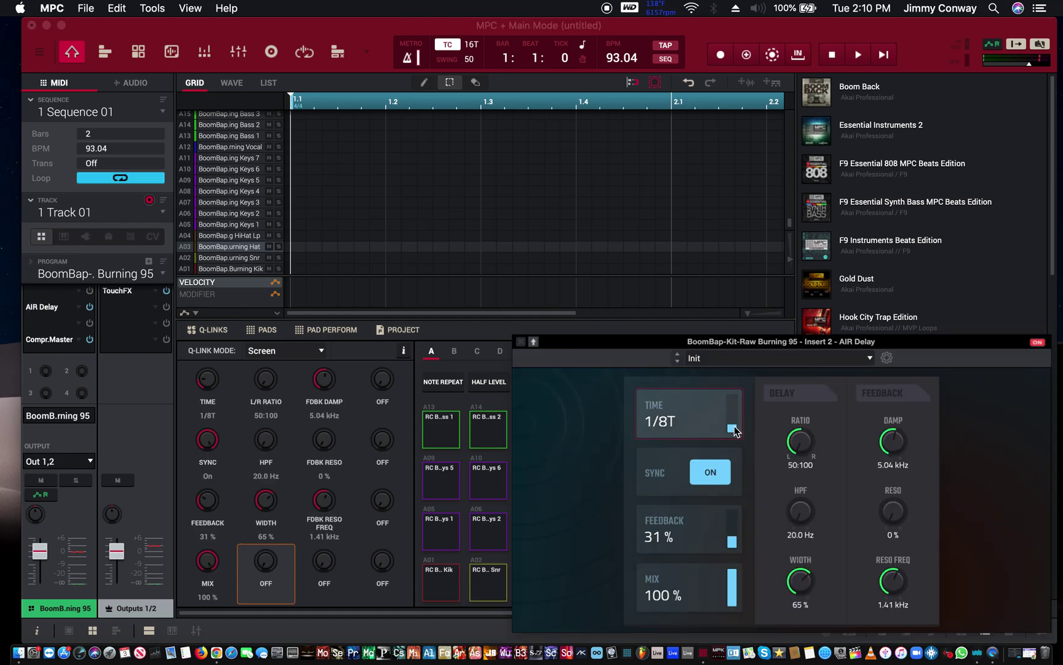
drag(736, 525, 738, 465)
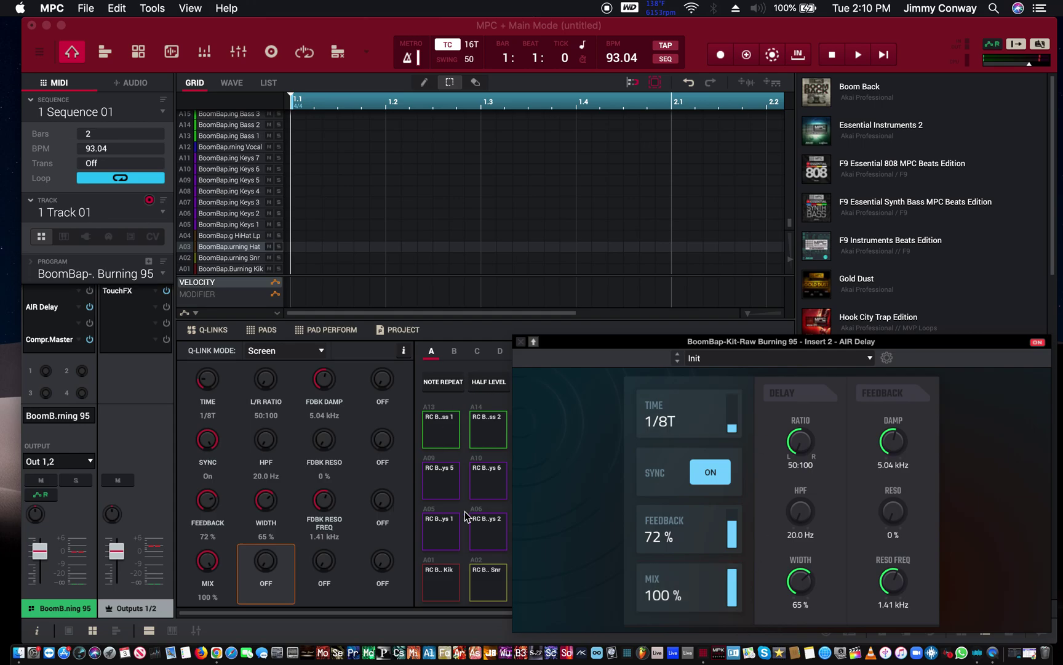
click(521, 342)
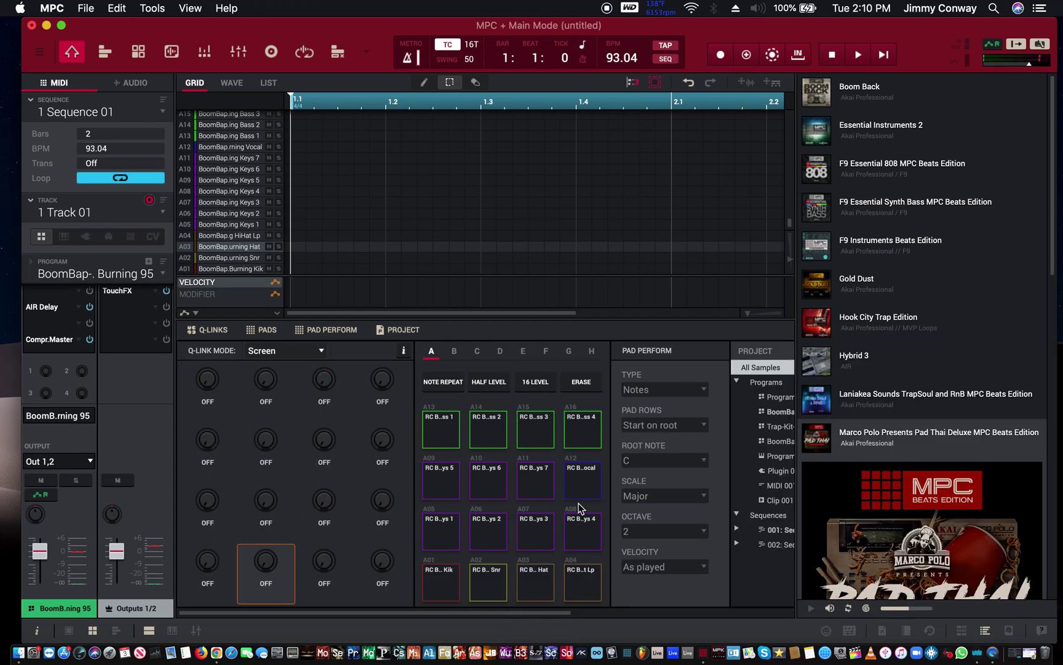
click(542, 575)
click(541, 576)
click(542, 576)
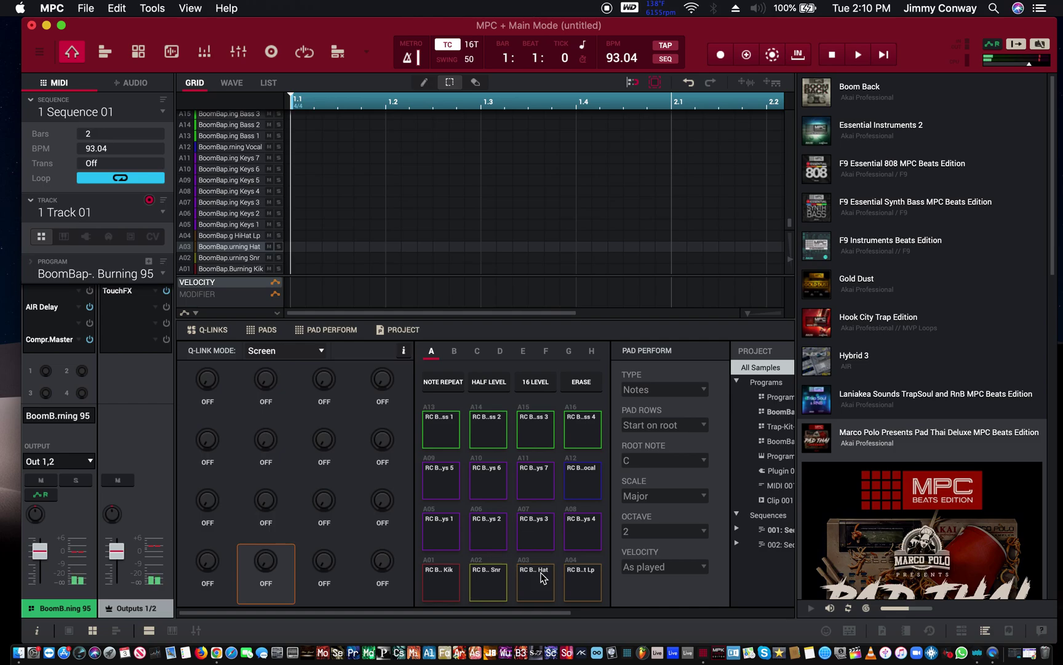
click(448, 569)
click(506, 588)
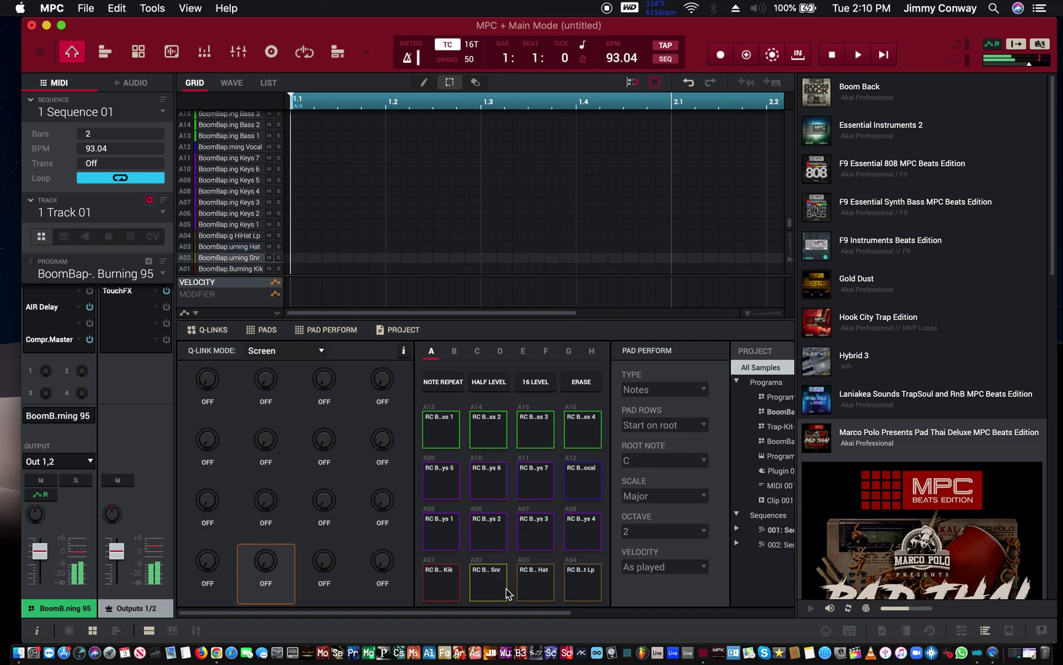
click(591, 584)
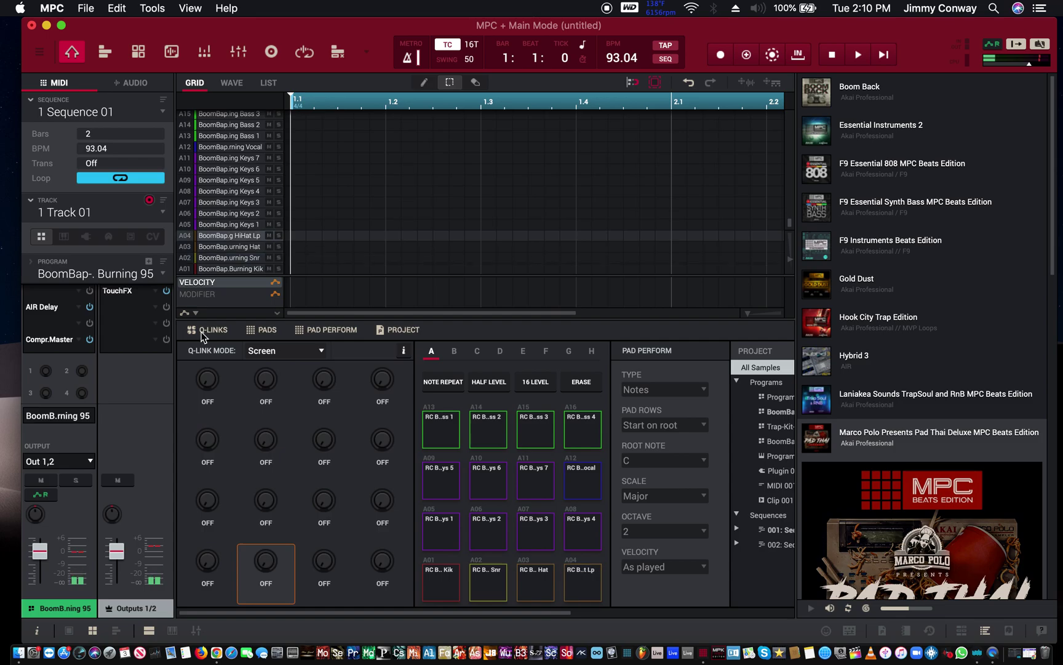
double_click(66, 310)
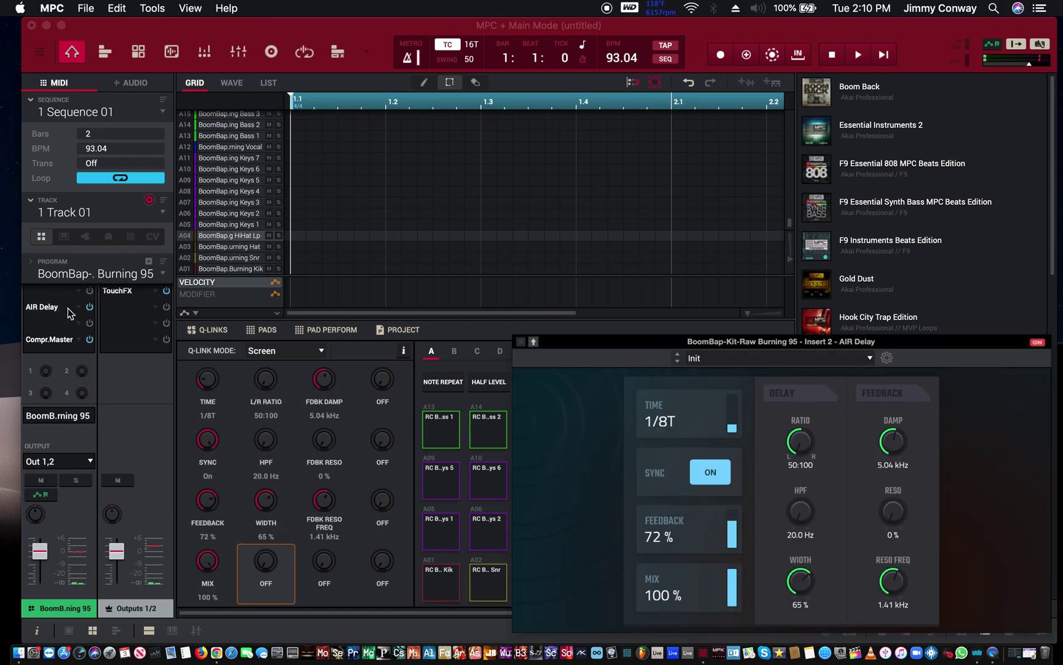
click(77, 309)
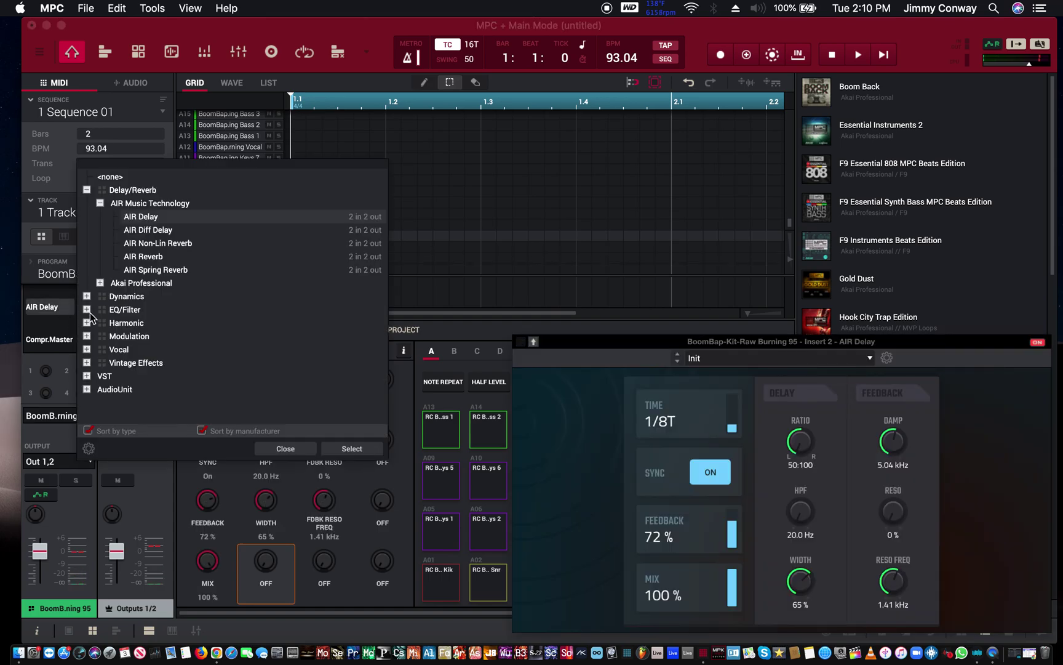
click(284, 449)
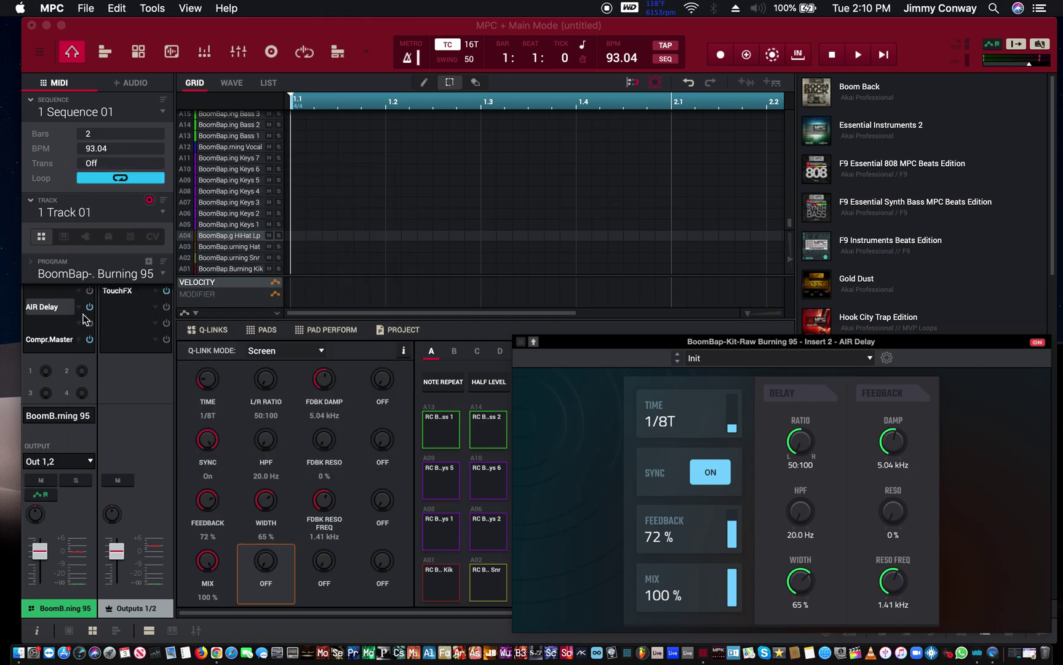
click(77, 308)
double_click(125, 173)
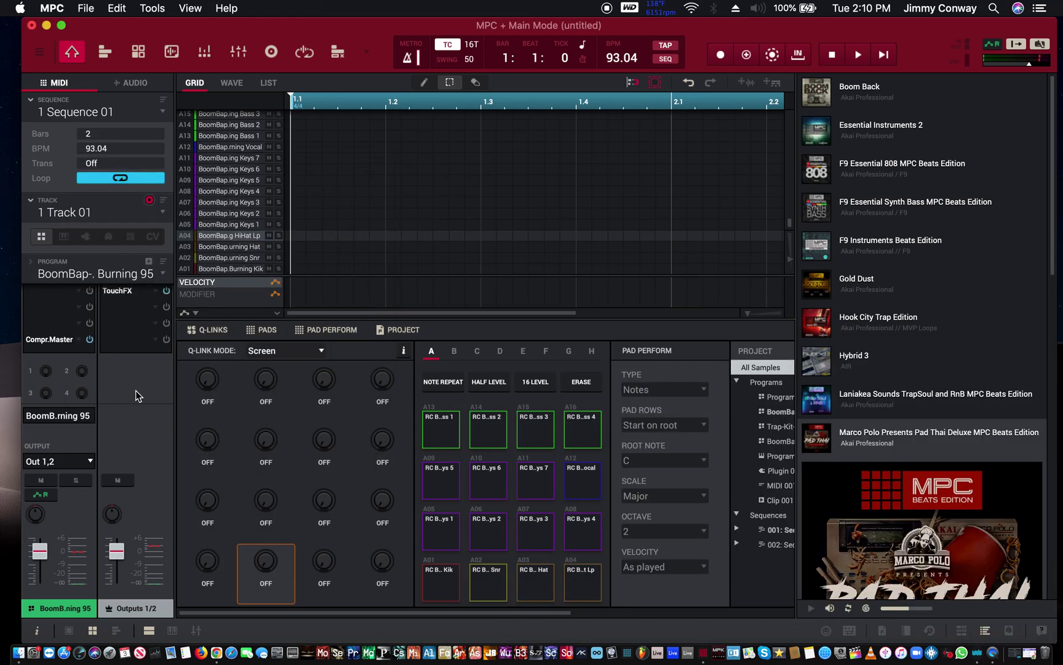
mouse_move(28, 560)
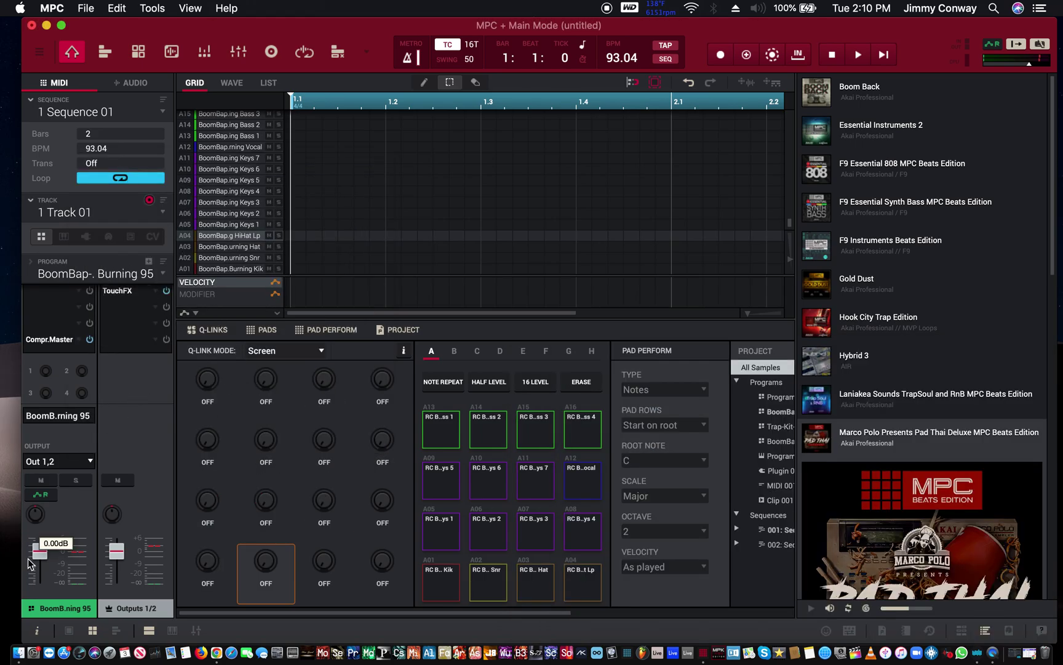
Step: Keep BoomBap Burning 95 routed to Out 1,2 and nudge its channel fader up to roughly +4 dB
click(53, 417)
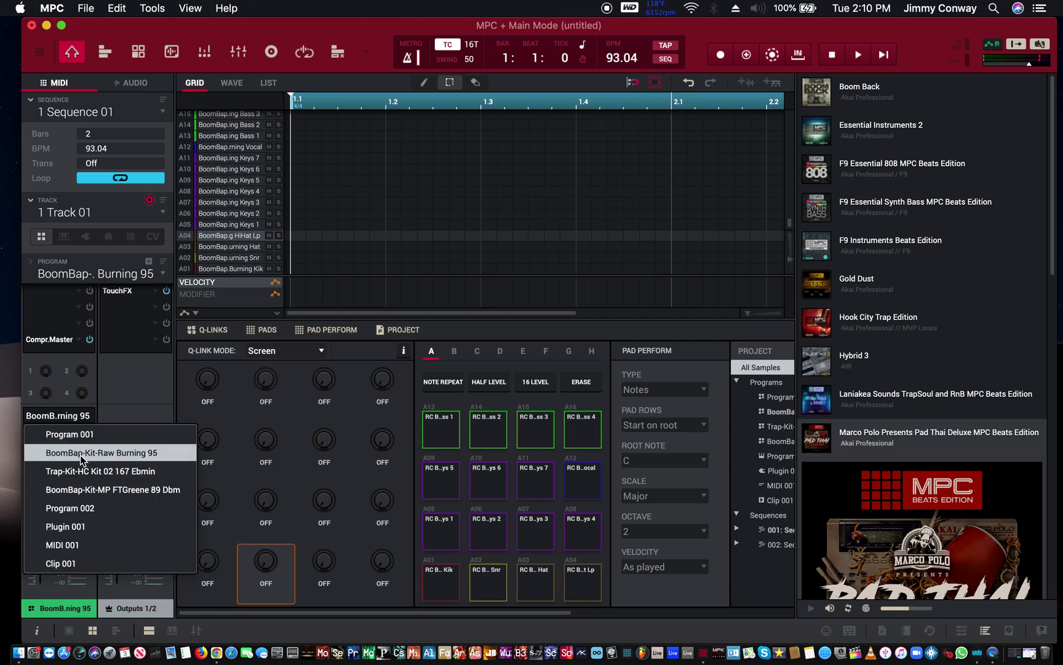
click(141, 386)
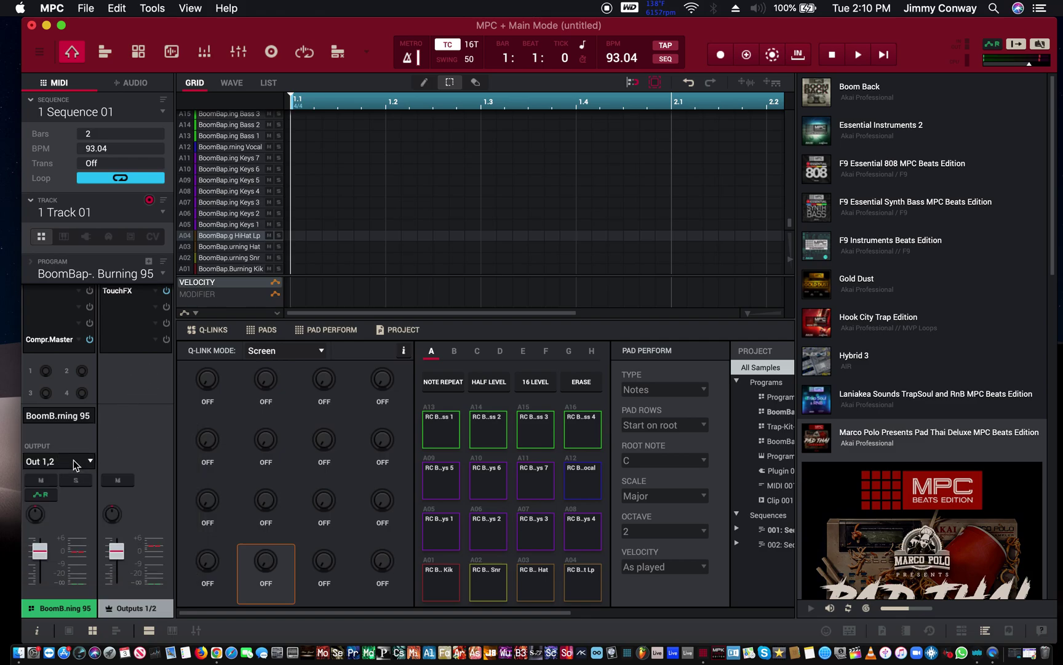
click(74, 461)
mouse_move(80, 498)
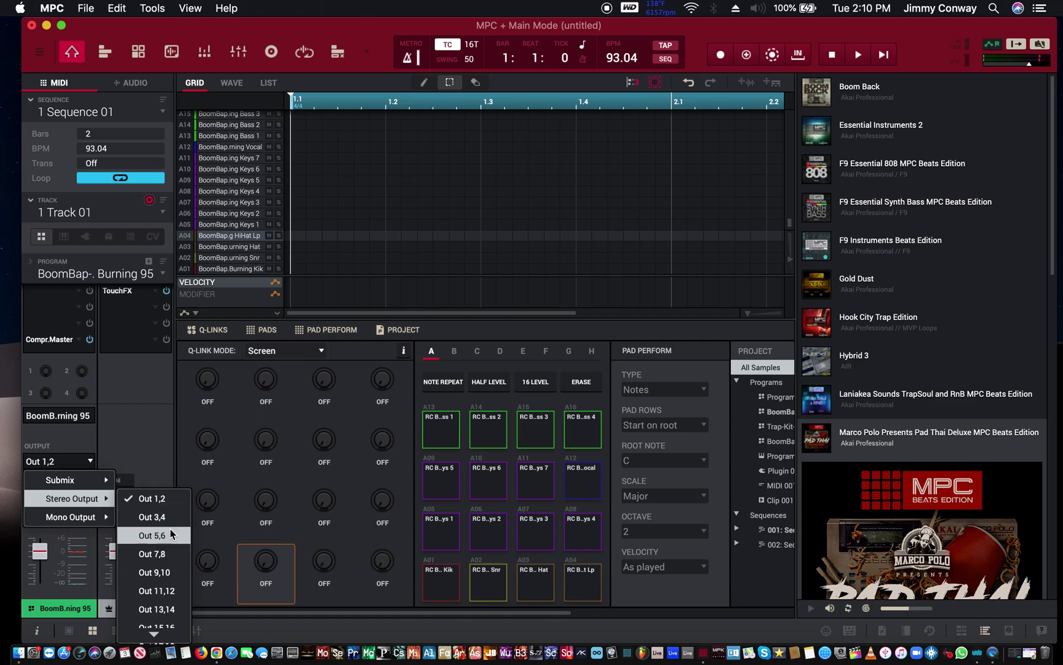
mouse_move(102, 519)
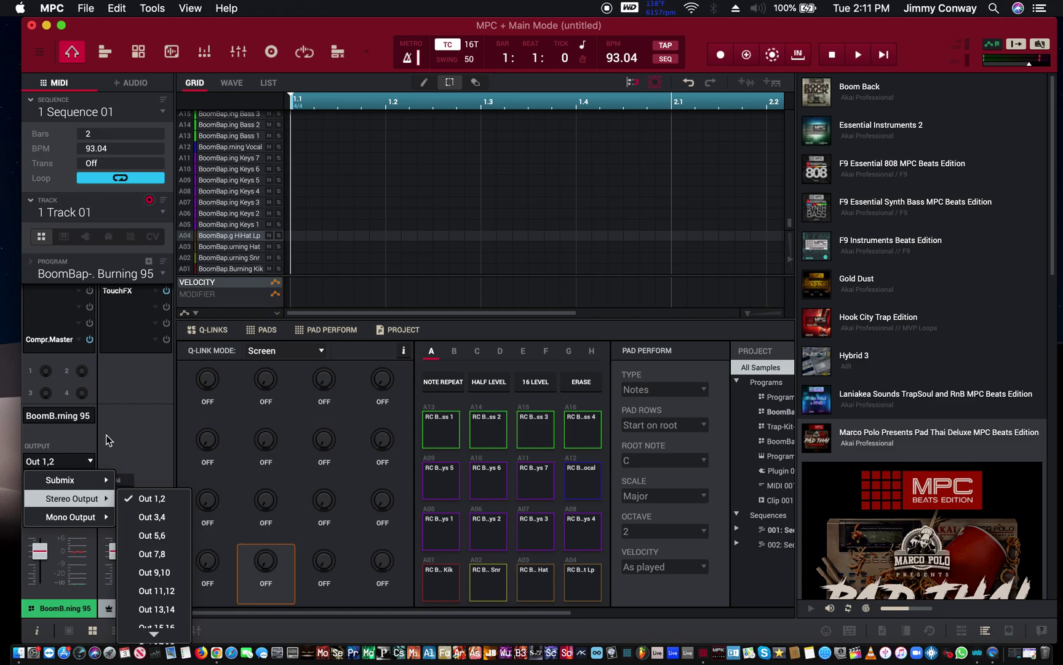
click(130, 408)
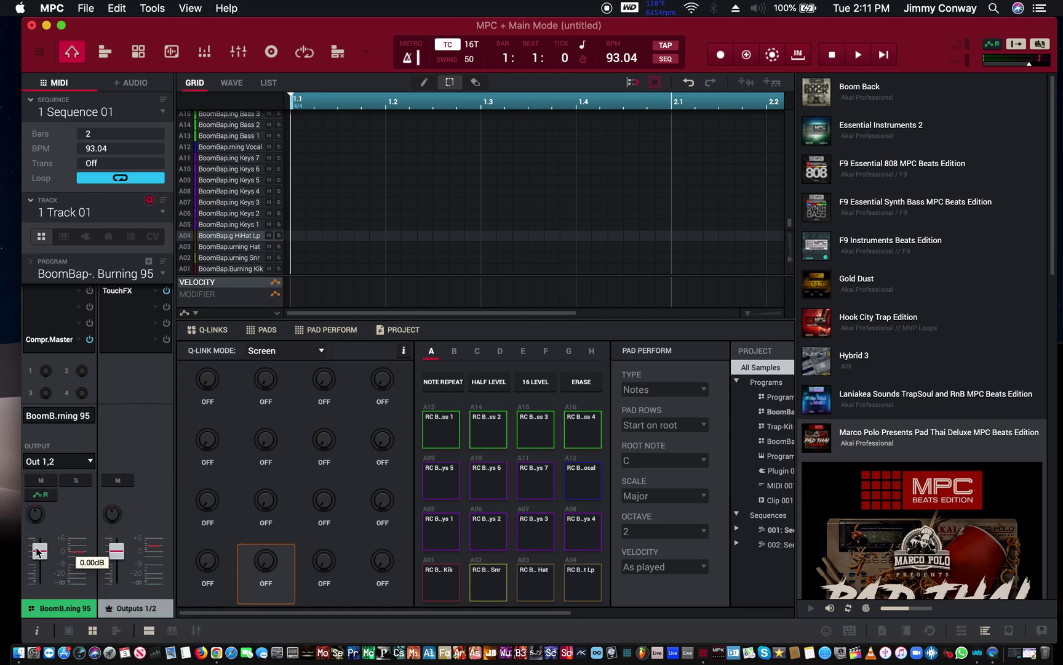
drag(37, 553, 63, 538)
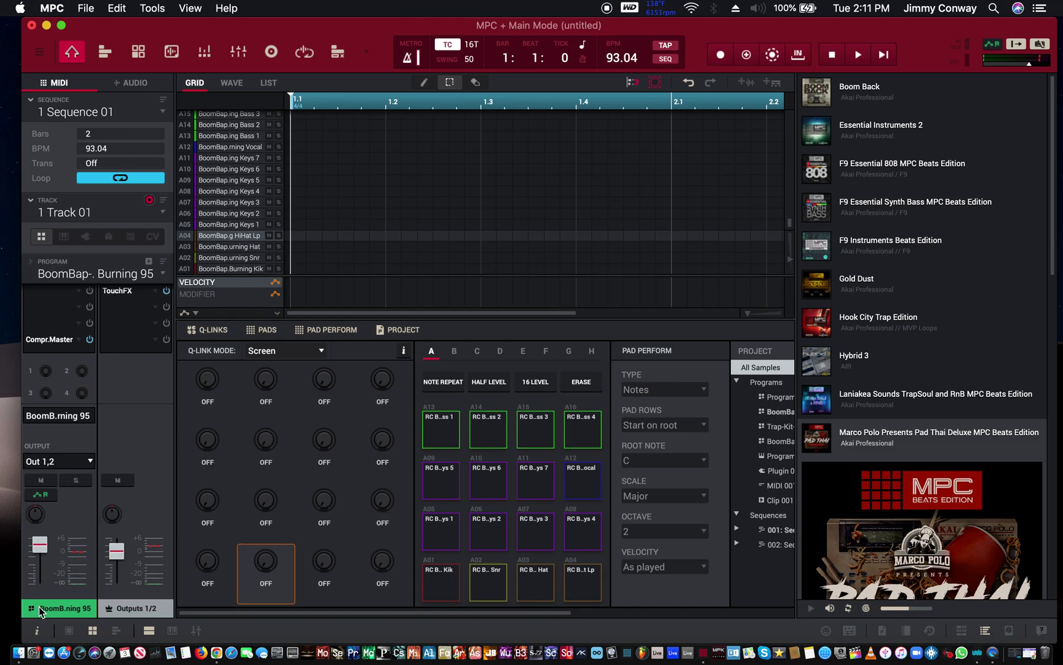
Step: Show pad A01's channel strip, return its fader to about 0 dB, and play the kick twice
click(69, 630)
click(446, 576)
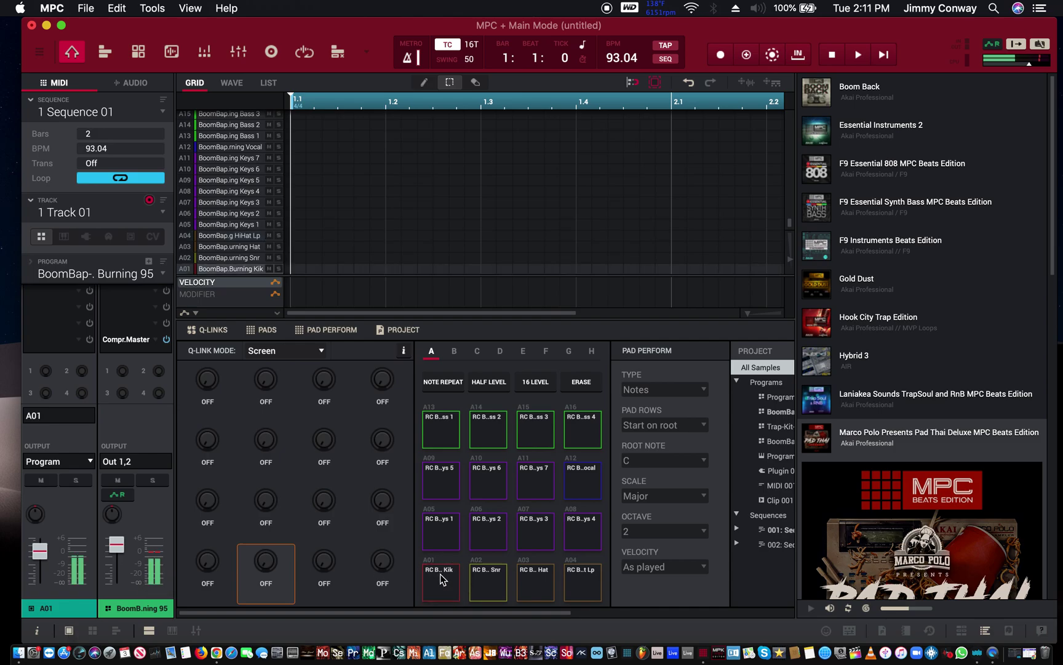
drag(39, 550, 59, 594)
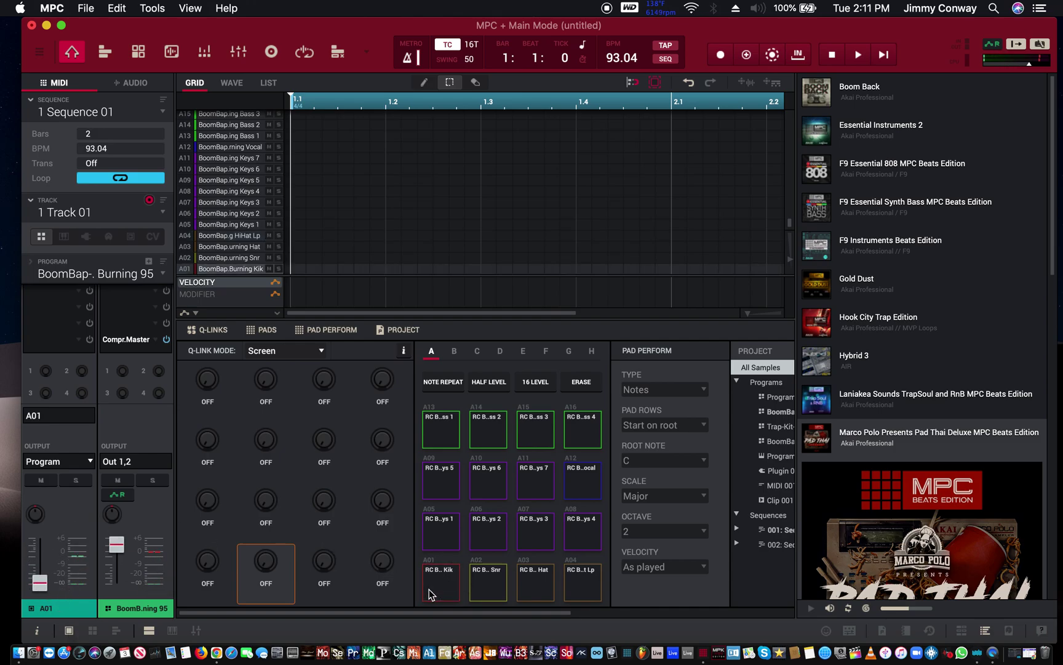
click(34, 577)
drag(33, 576, 39, 548)
click(431, 578)
click(432, 579)
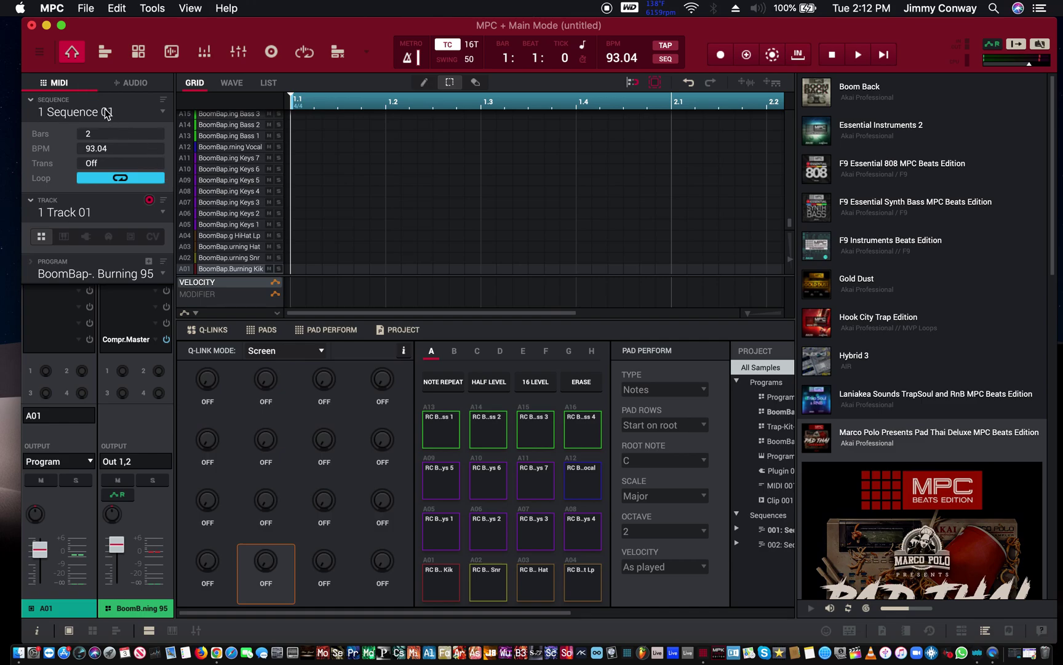
click(53, 7)
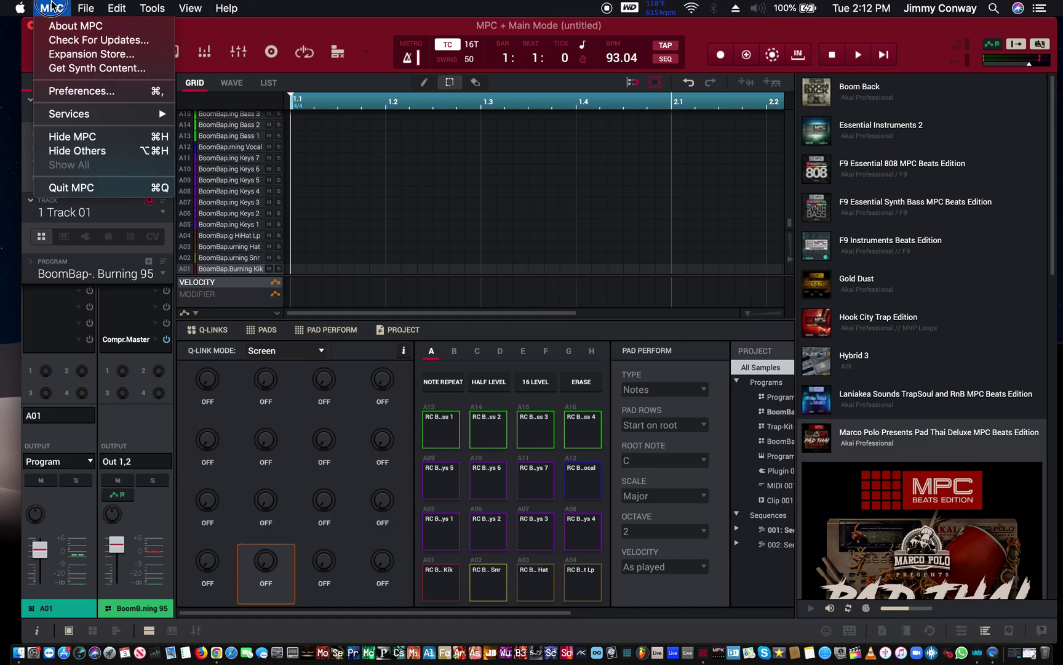
click(53, 8)
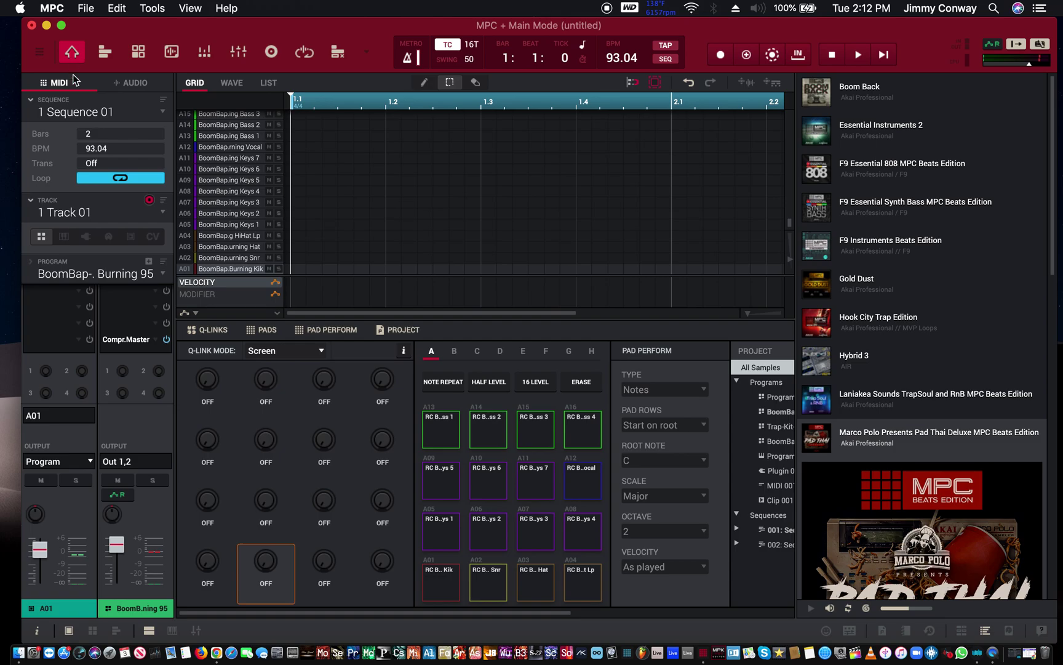
click(52, 8)
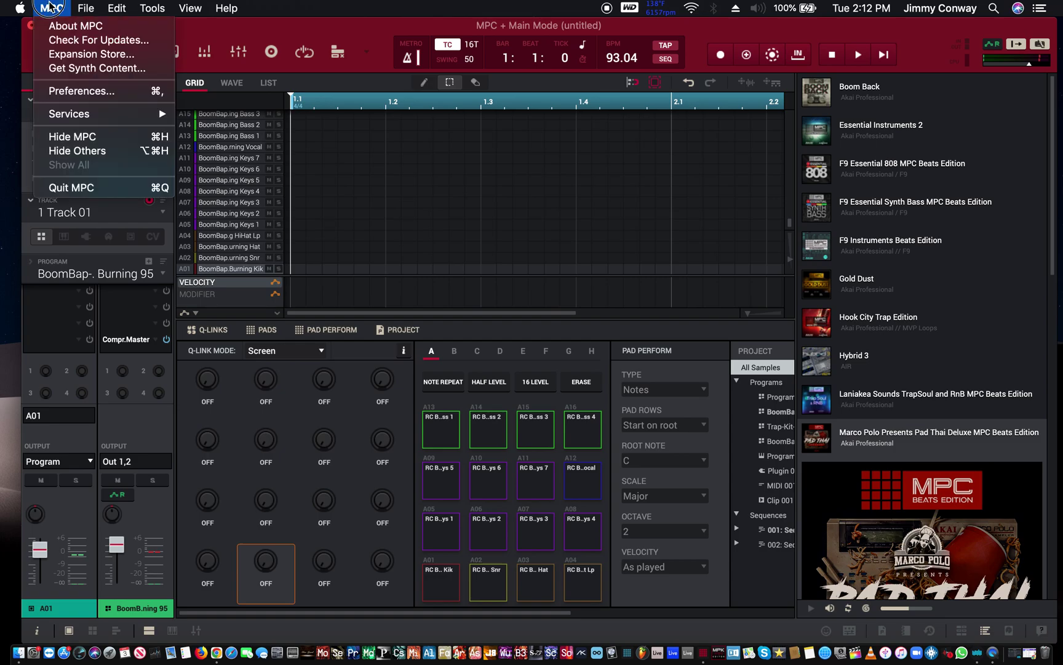
click(52, 91)
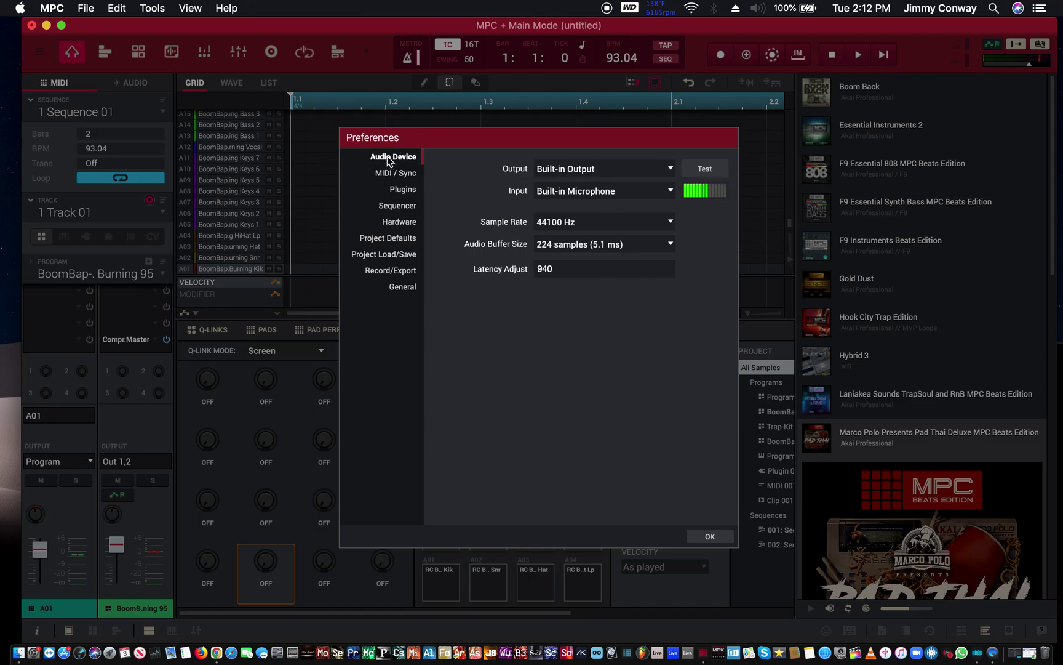
click(578, 175)
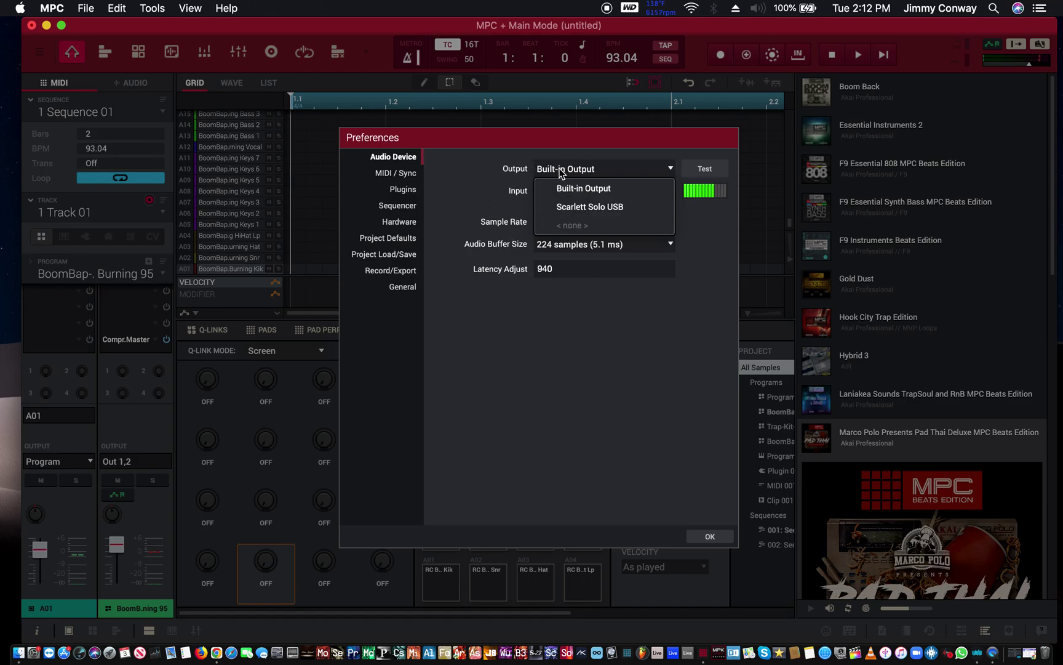
click(518, 191)
click(560, 195)
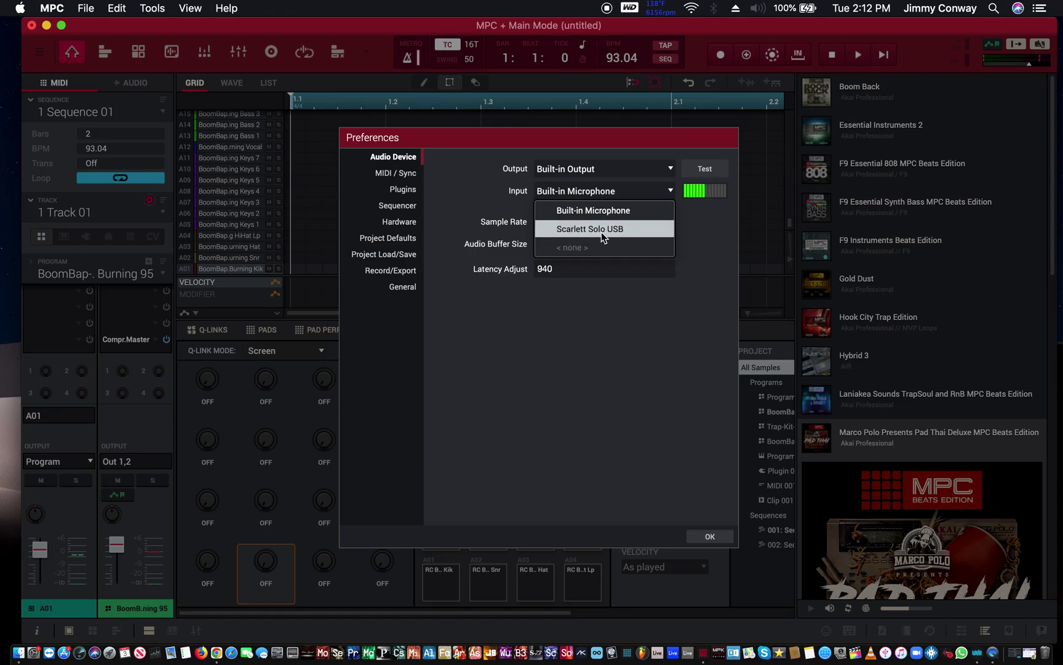
click(501, 202)
click(567, 221)
click(567, 221)
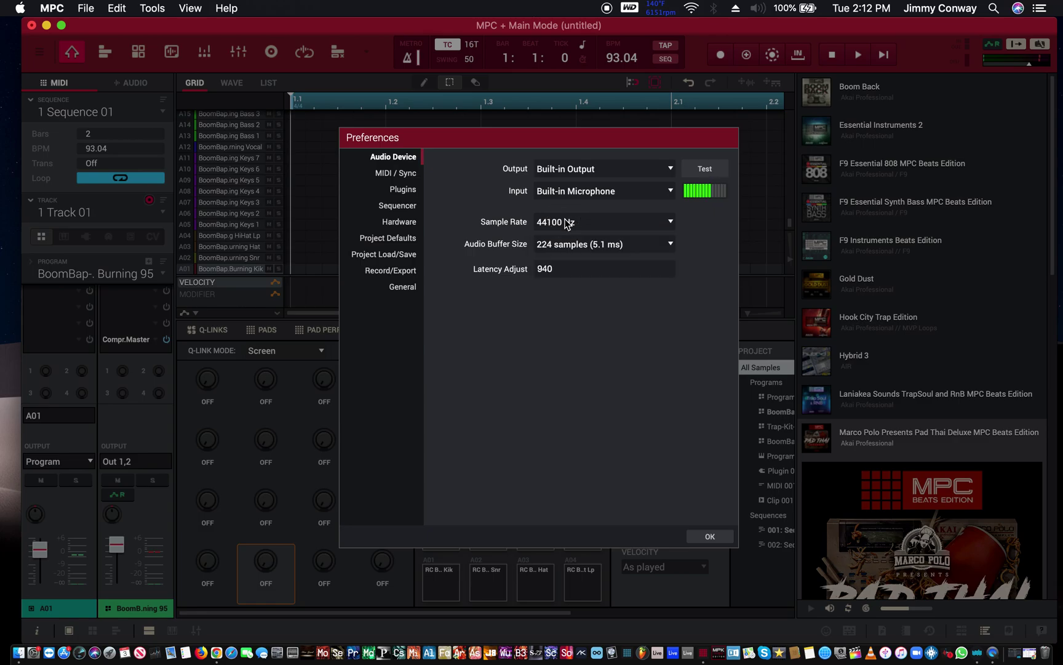
click(566, 244)
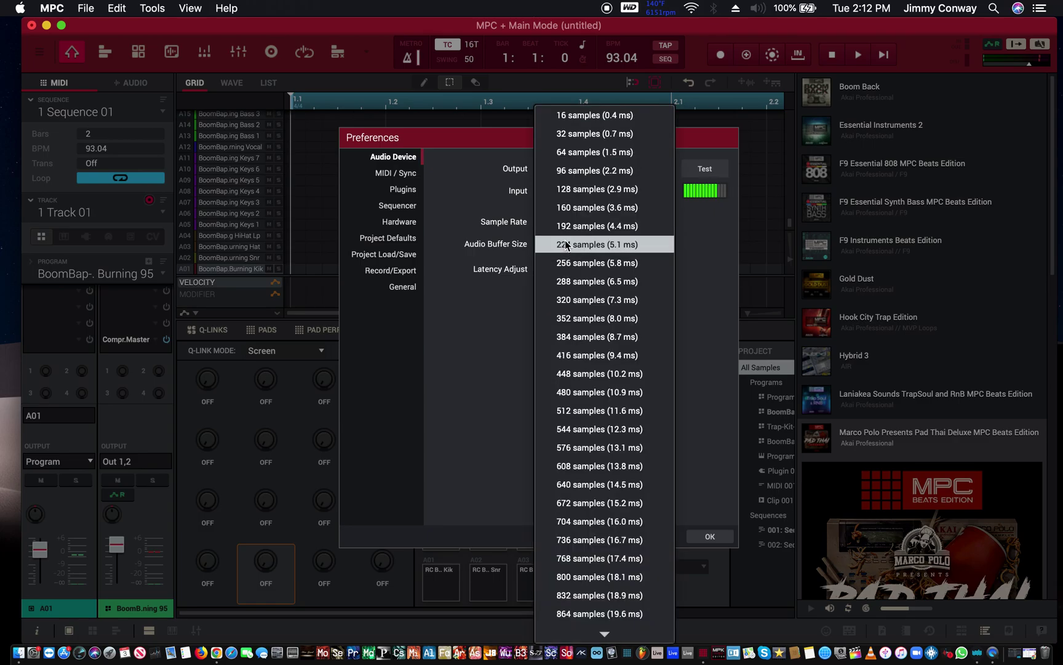
click(485, 233)
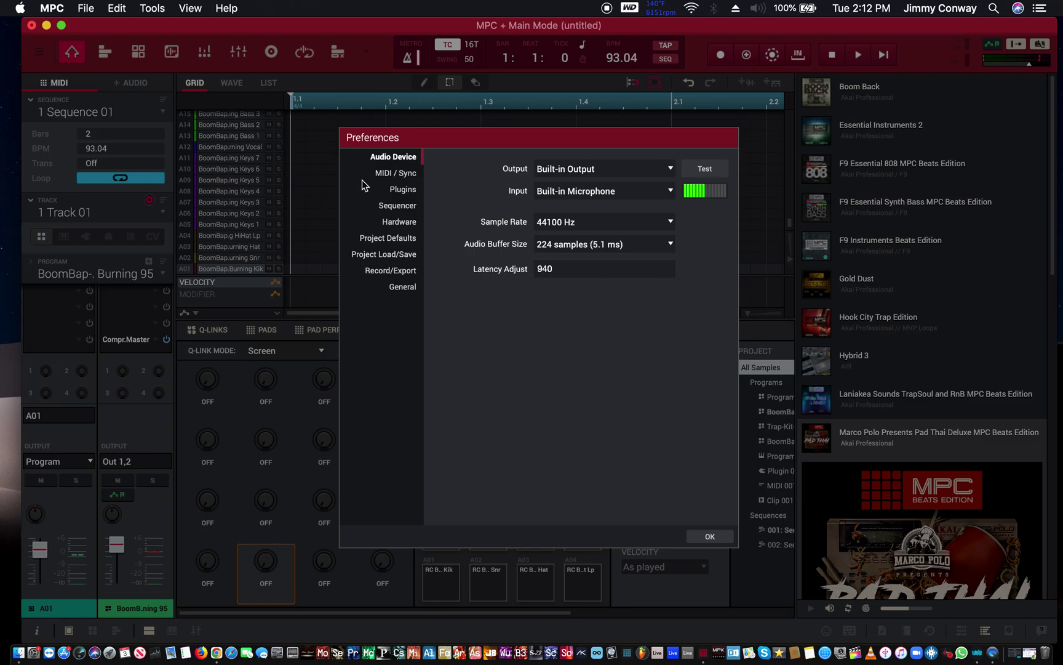
click(708, 532)
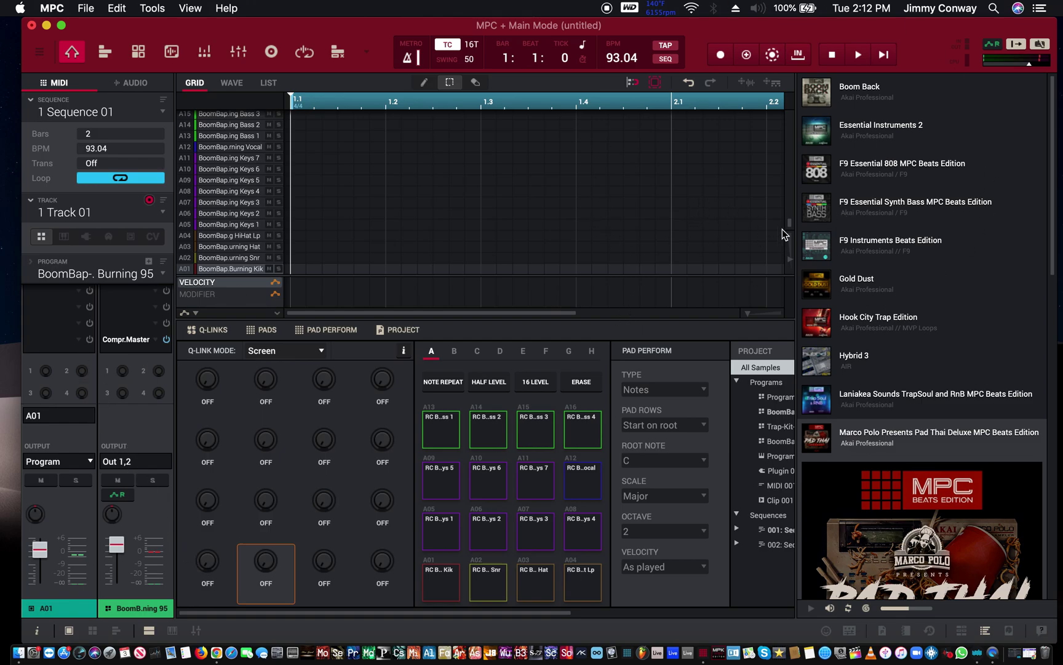
Step: Browse Premier Beats MPC Beats Edition > Programs > HipHop > Kit and load PB DaKing 90 Dm
scroll(874, 184, down, 10)
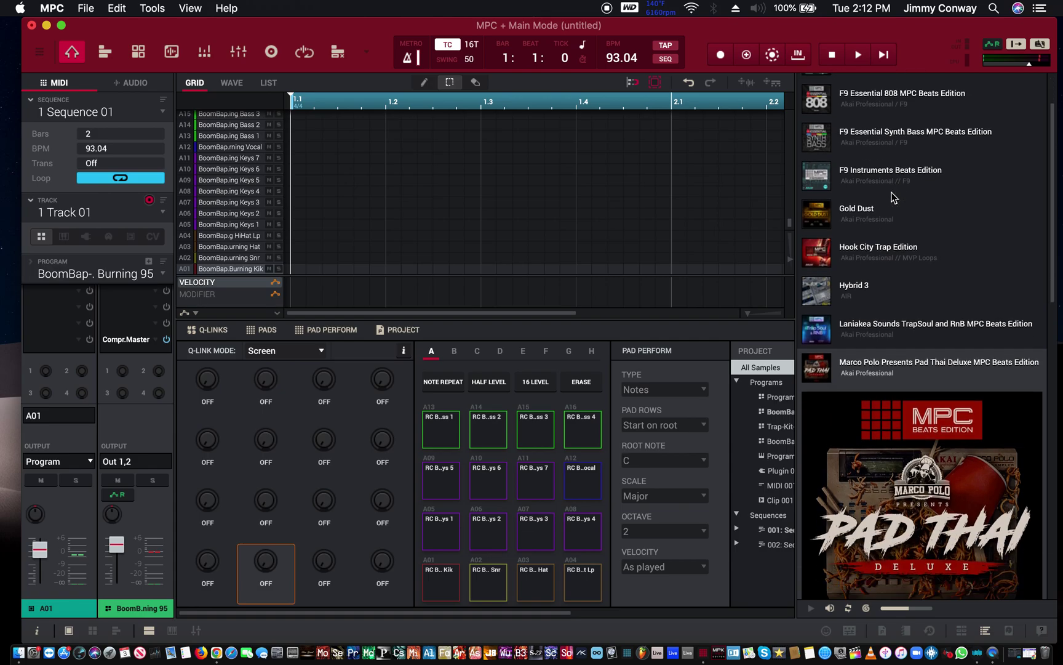
scroll(894, 197, down, 5)
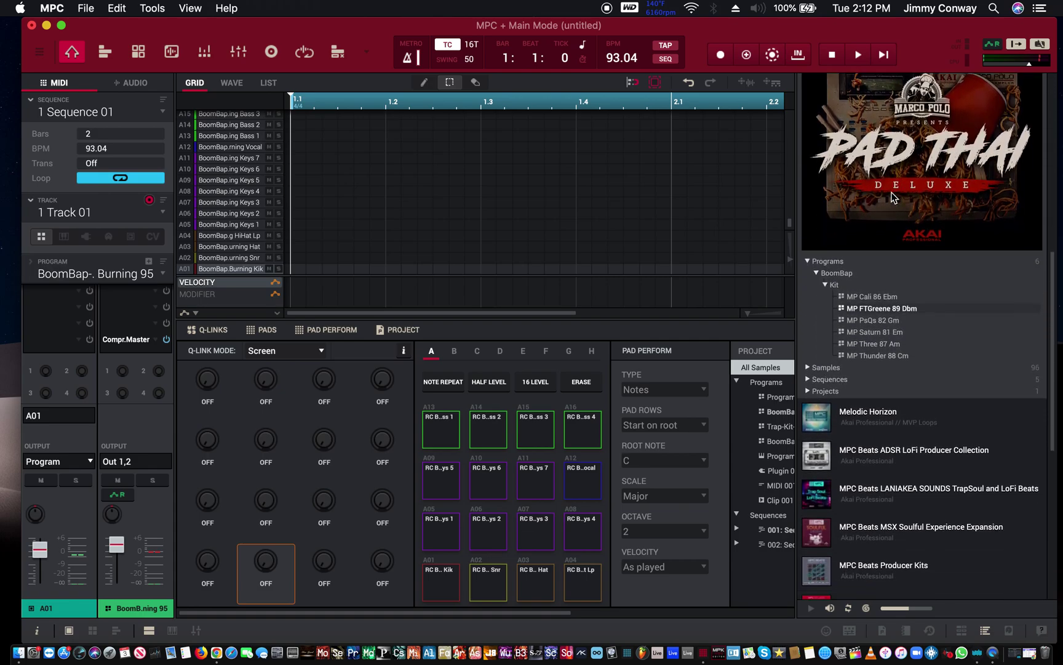
scroll(890, 313, down, 5)
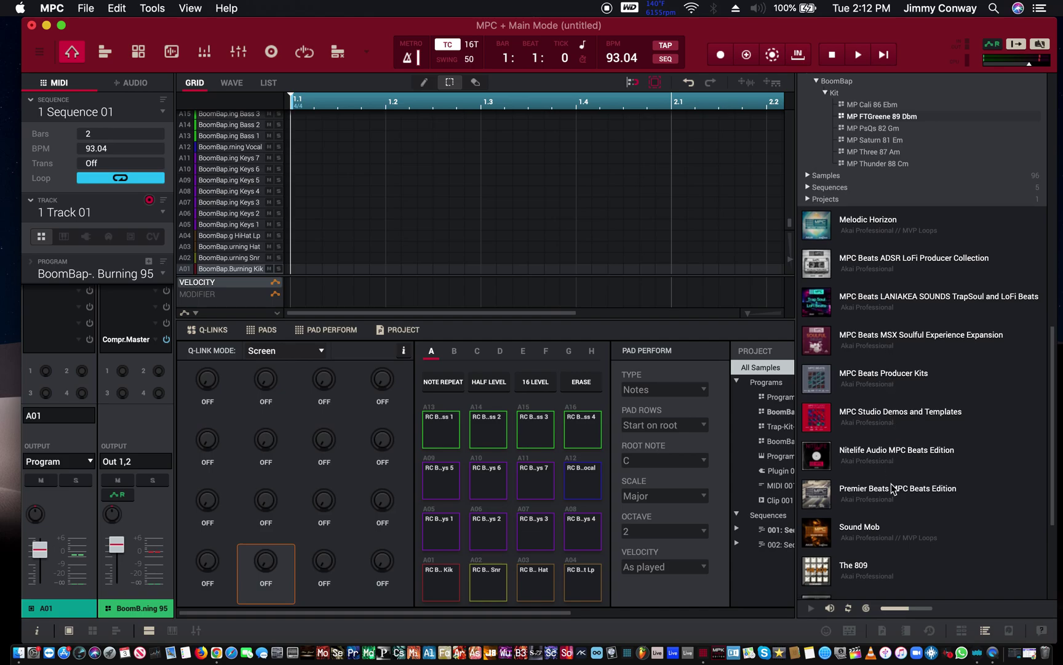
click(864, 489)
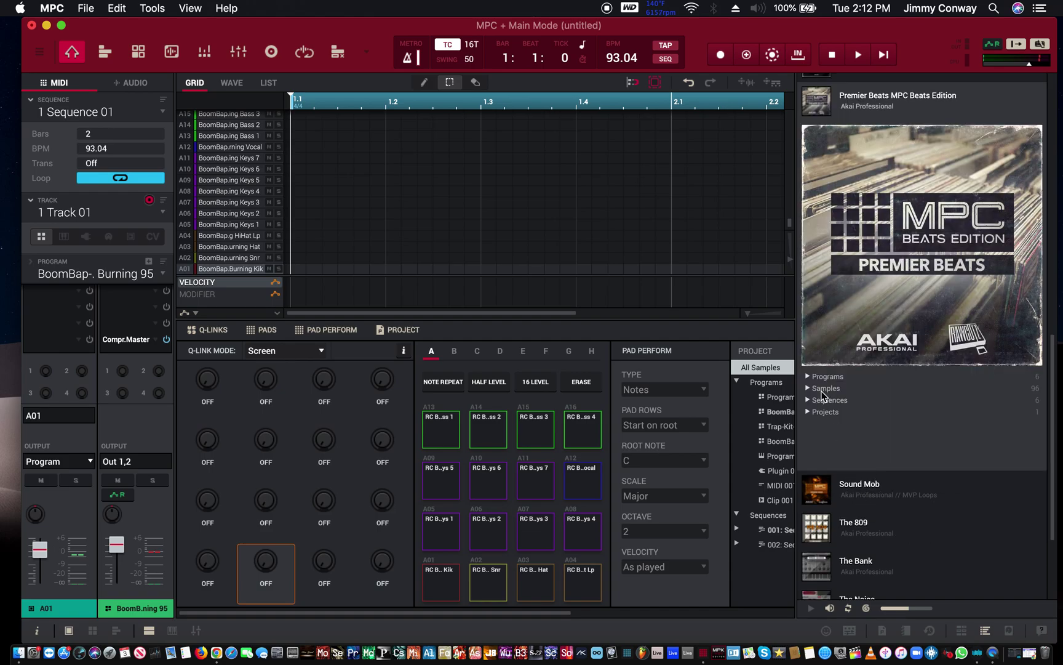
click(809, 377)
click(818, 389)
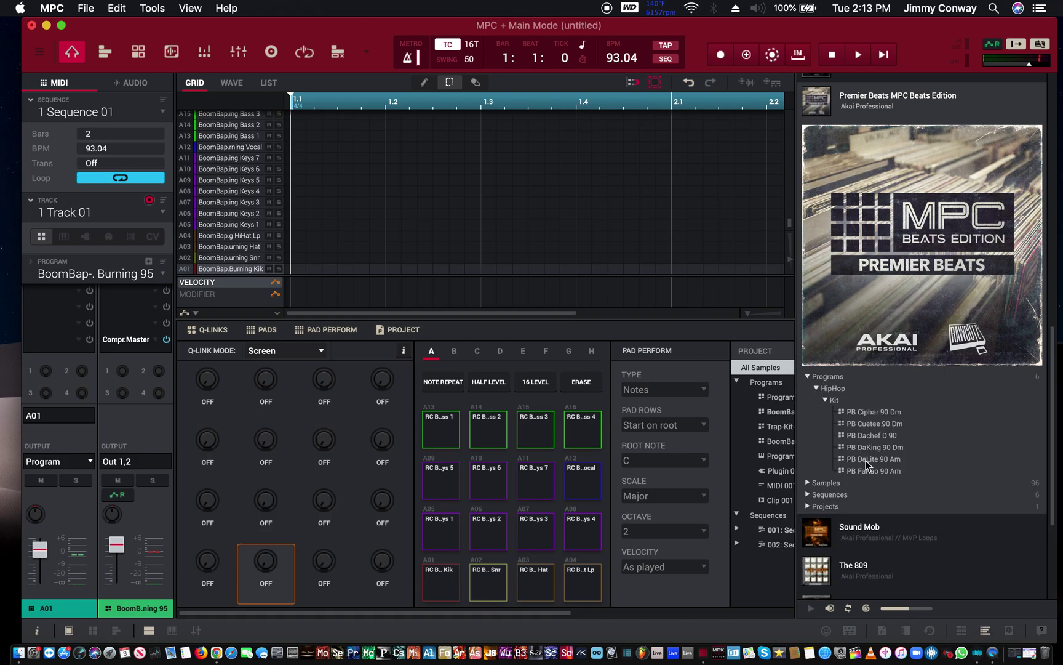
scroll(869, 466, down, 1)
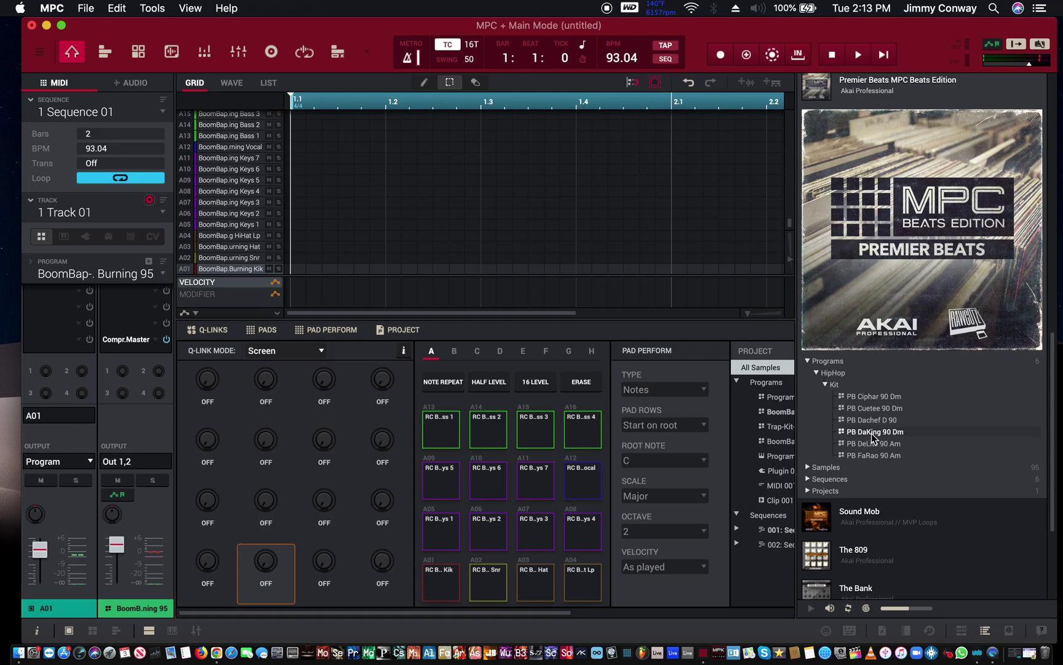
double_click(872, 432)
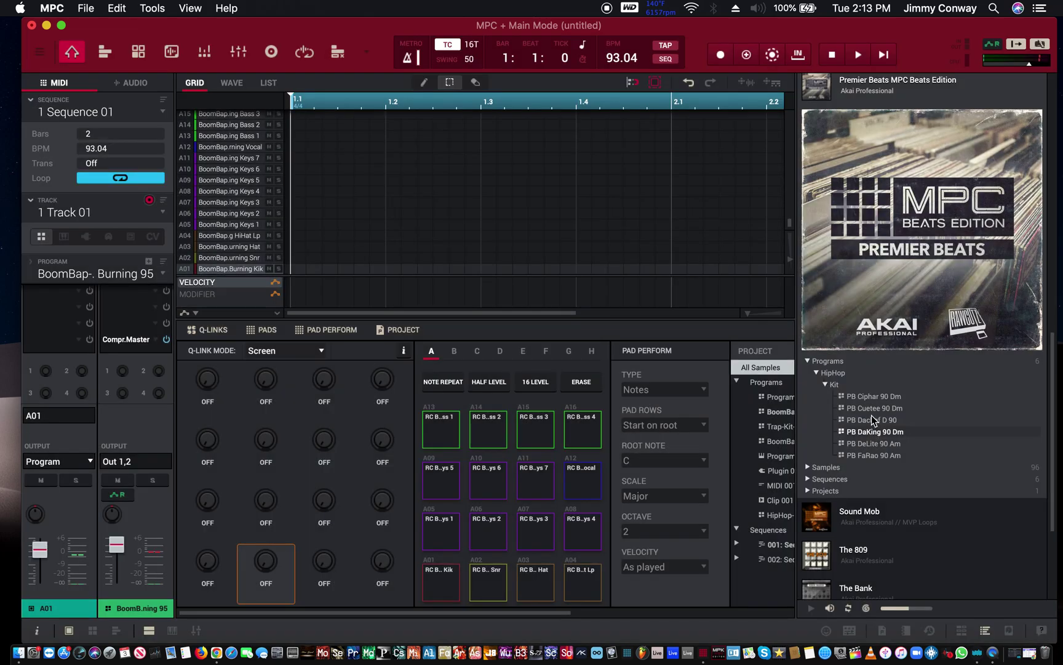
click(870, 419)
click(69, 274)
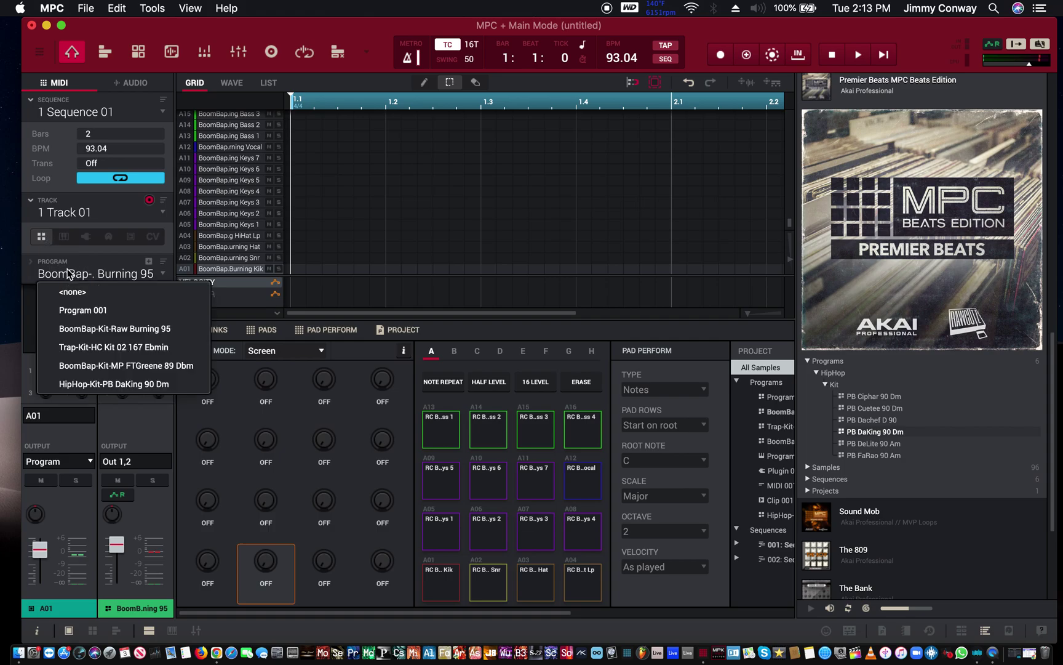
Step: Assign HipHop-Kit-PB DaKing 90 Dm to Track 01 and set the playhead just before 1.2
click(144, 384)
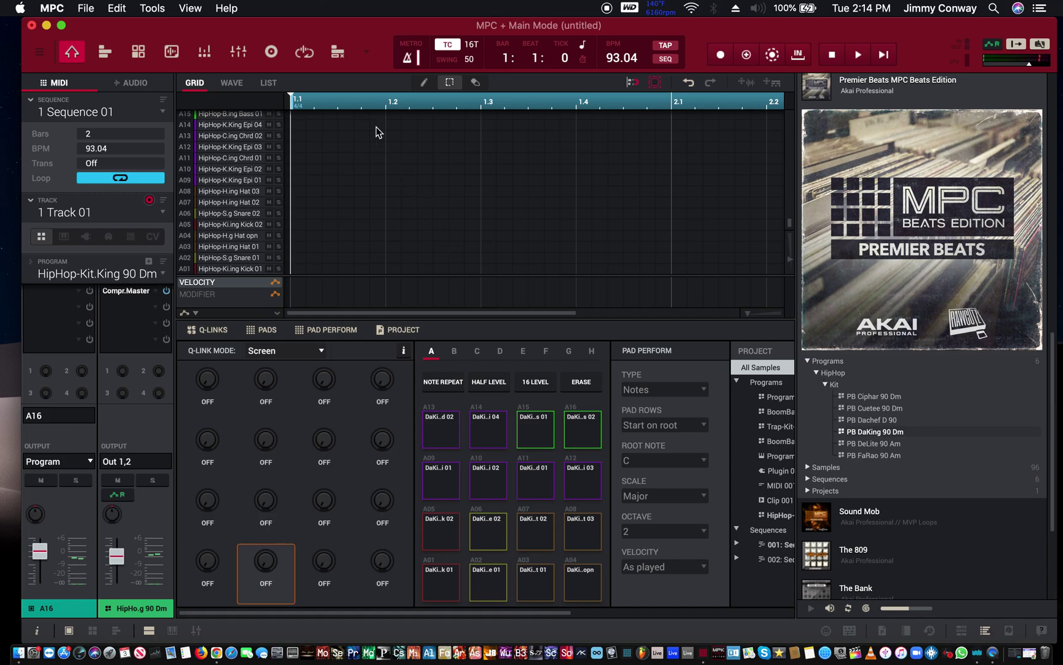
click(360, 101)
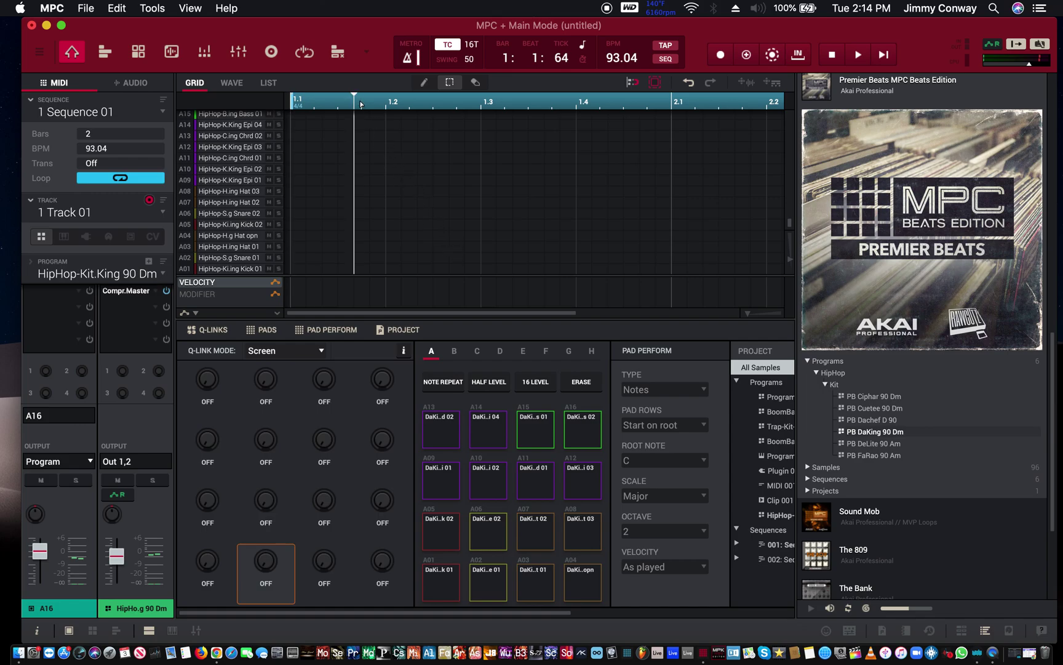